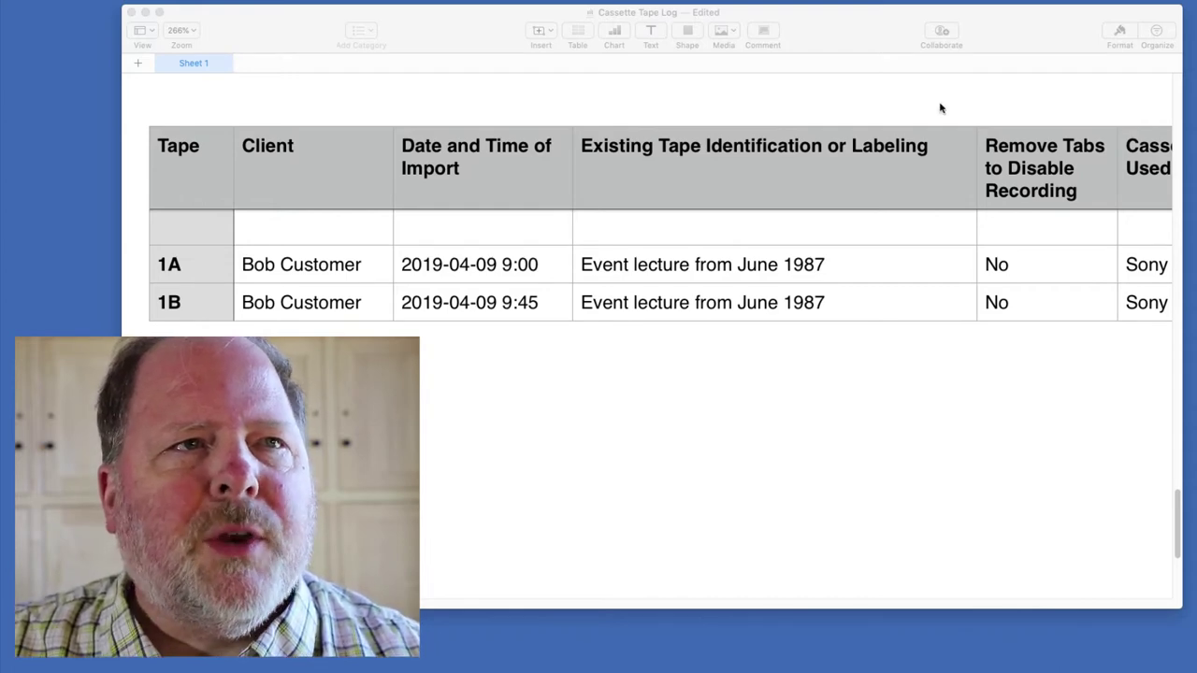
# Bring the Numbers window holding the Cassette Tape Log to the front.
pyautogui.click(449, 48)
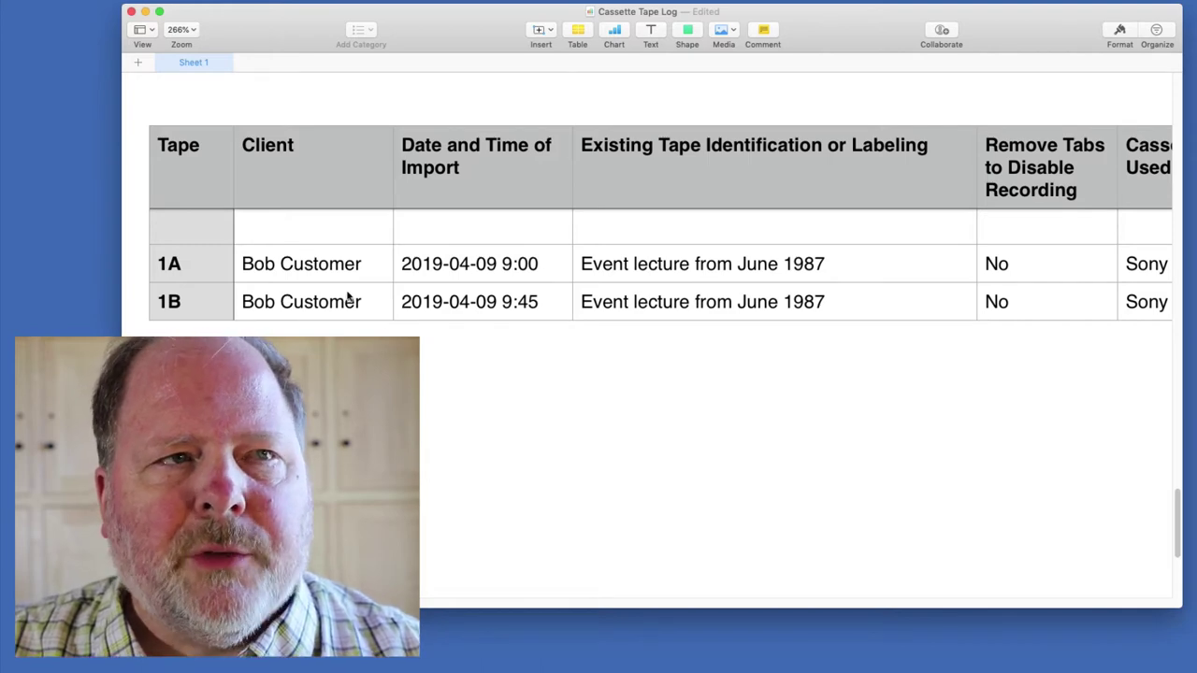
# Remove the empty rows below tape 1B so the table ends at the 1B row.
pyautogui.click(304, 269)
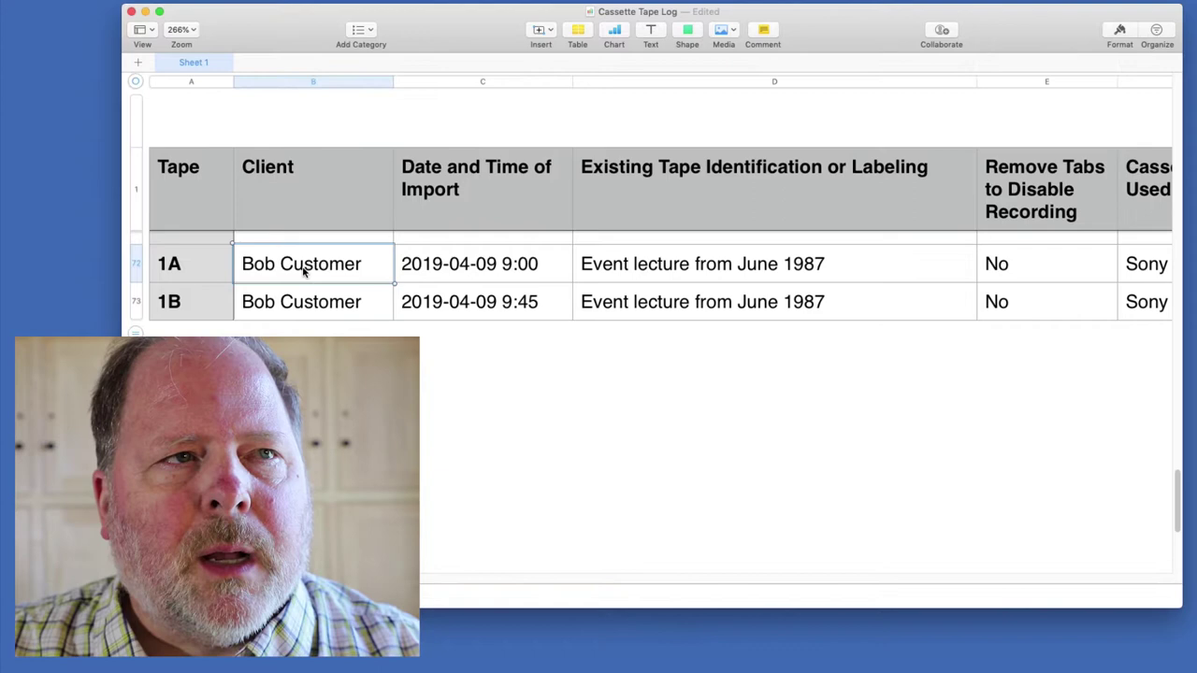
pyautogui.click(216, 266)
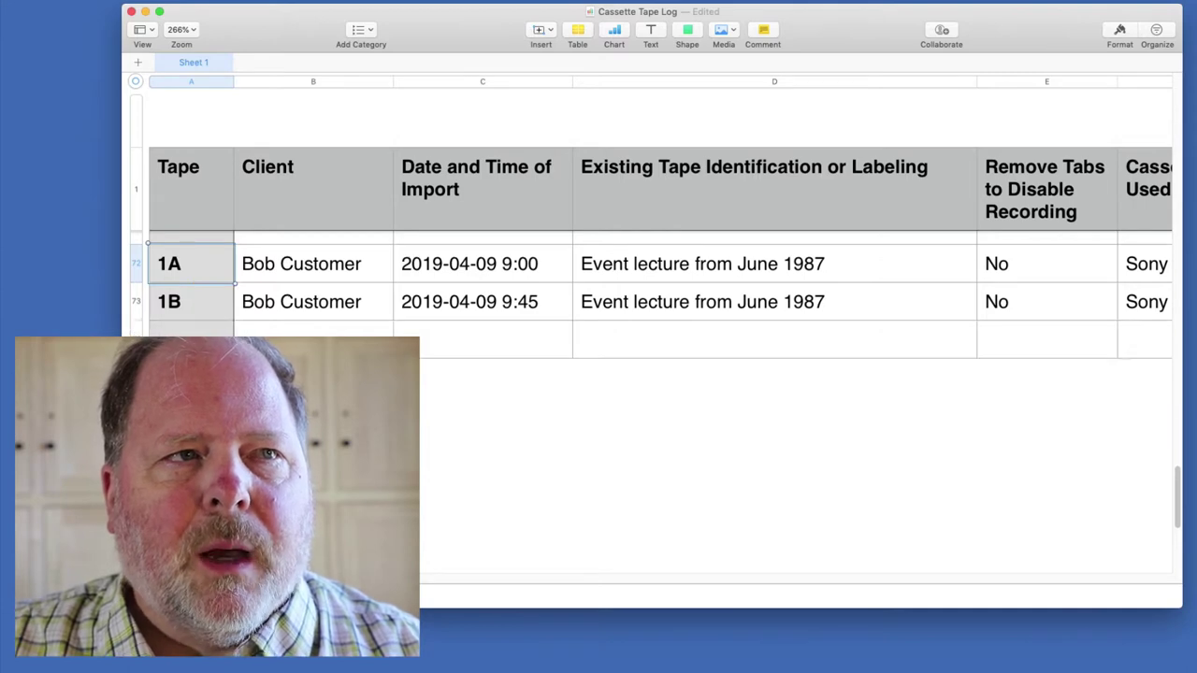
pyautogui.click(191, 328)
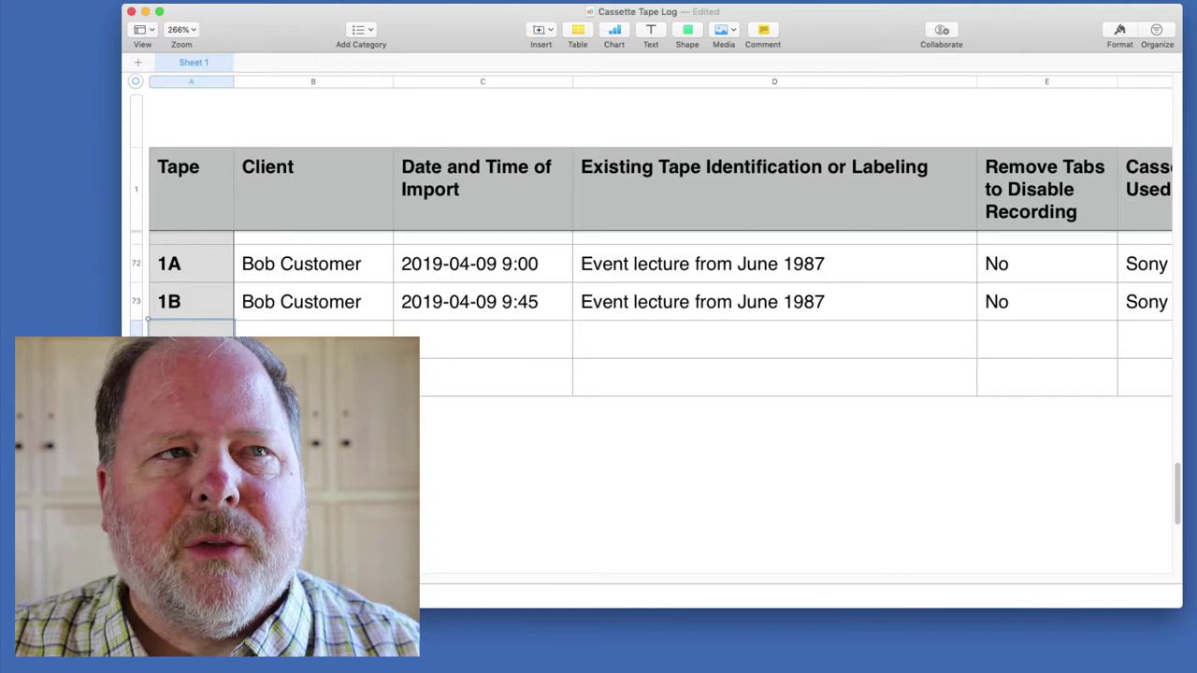
pyautogui.moveTo(135, 407); pyautogui.dragTo(136, 332)
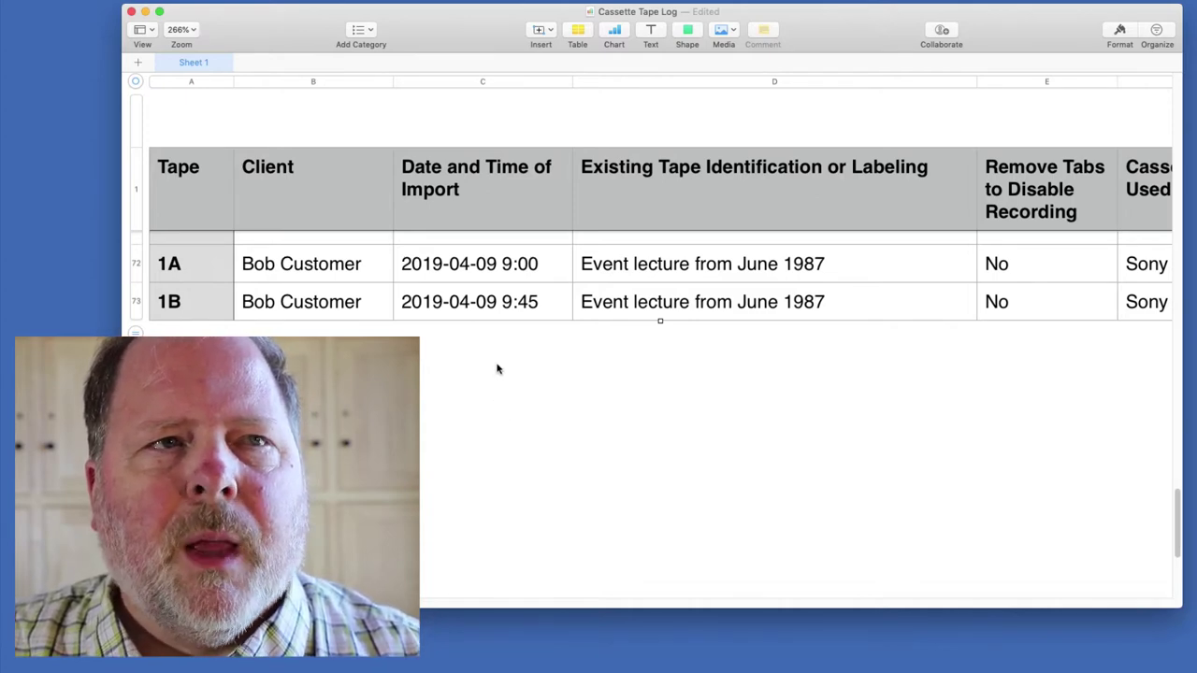
pyautogui.click(480, 305)
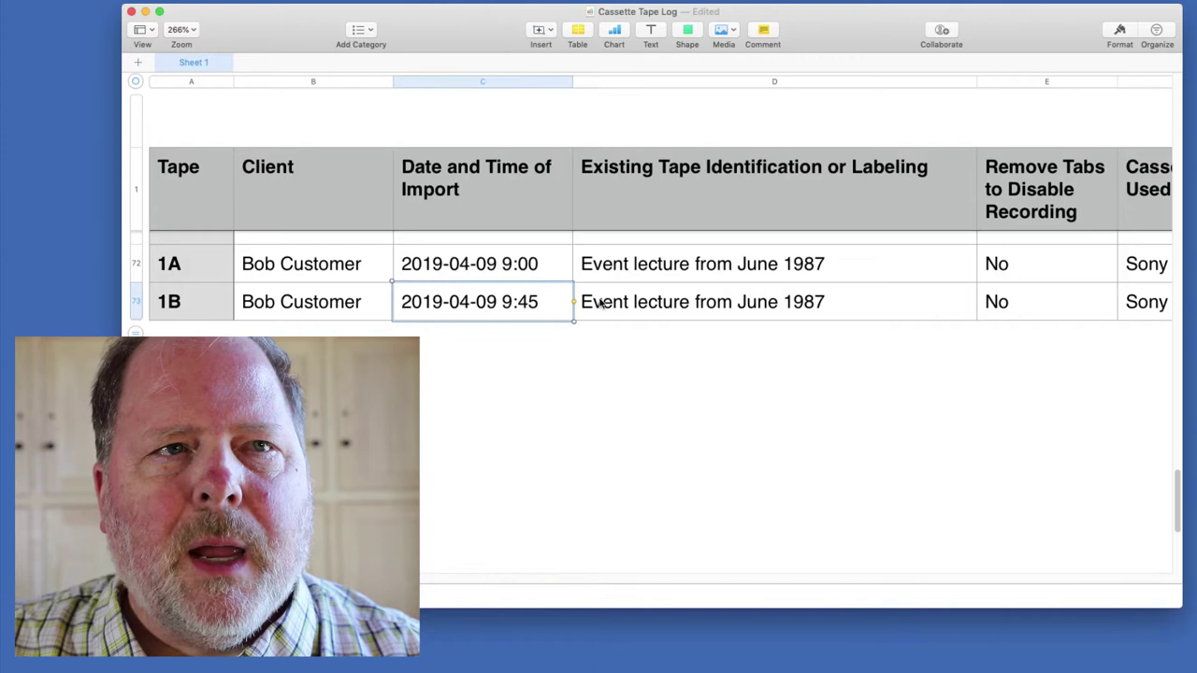
pyautogui.click(859, 314)
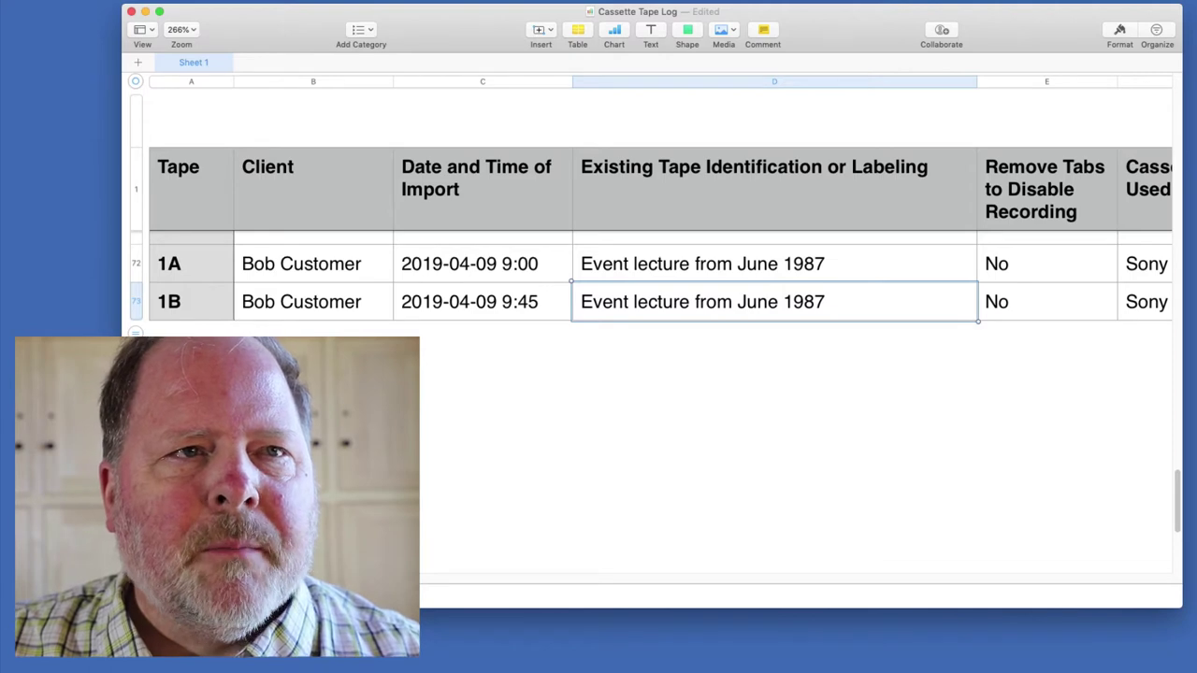
# Scroll the log right to the Software column showing Audacity 2.3.0 for both tapes.
pyautogui.hscroll(5, 647, 199)
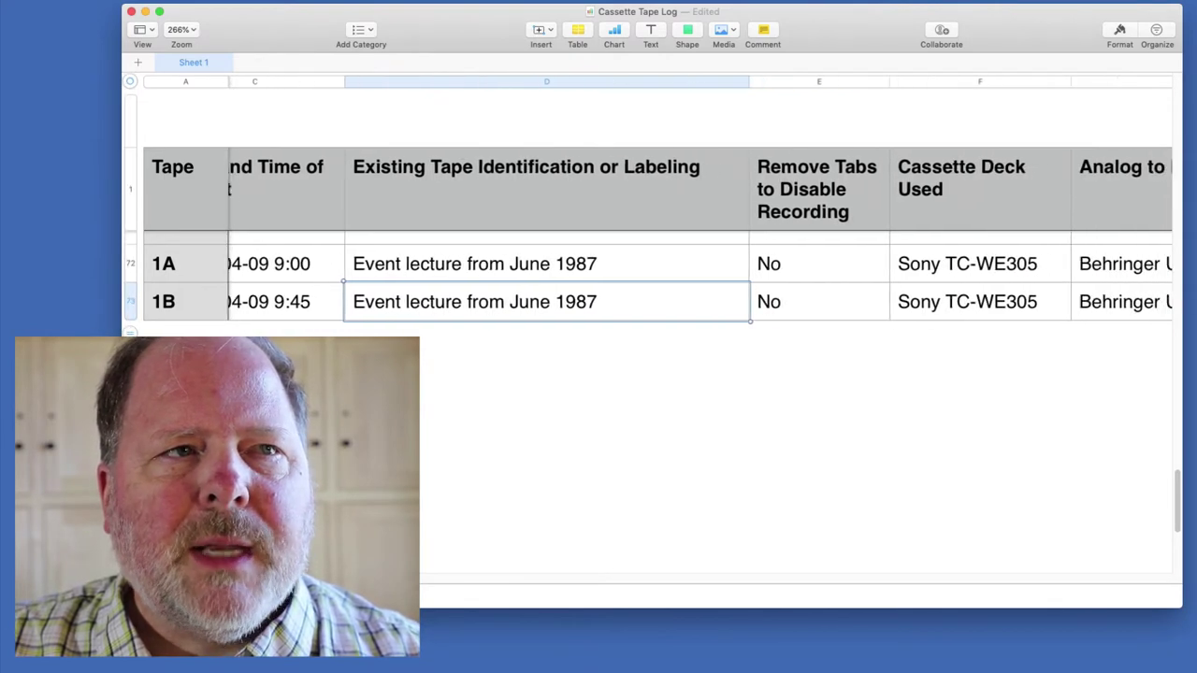
pyautogui.hscroll(1, 647, 199)
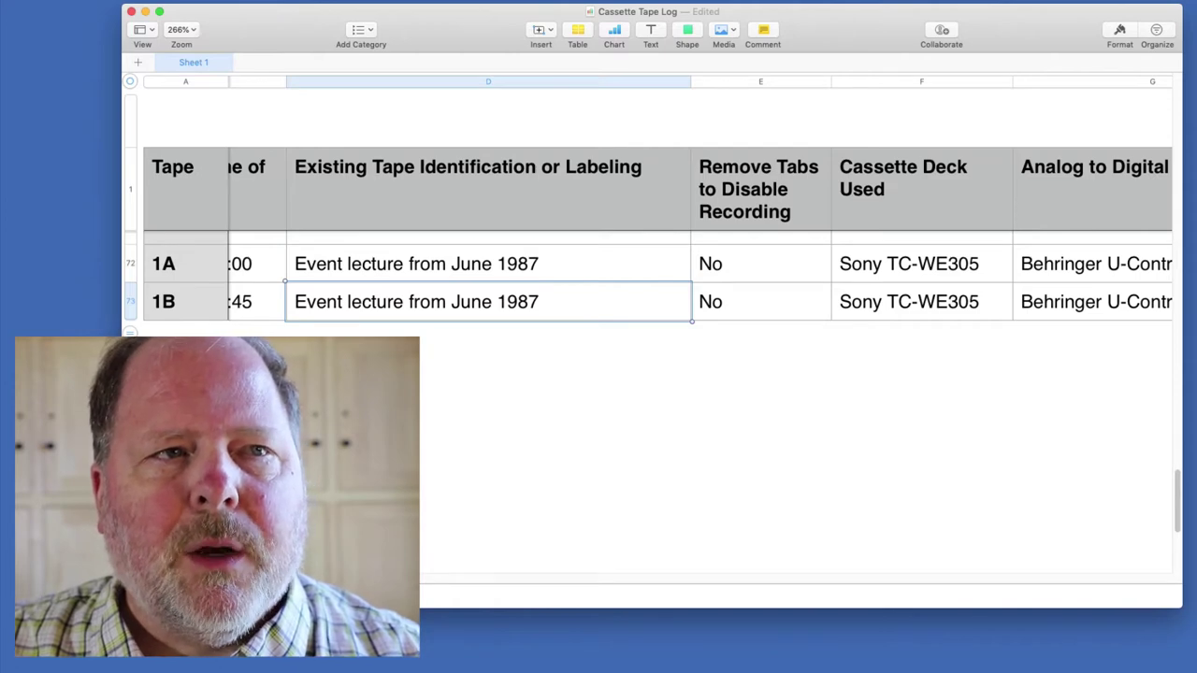
pyautogui.hscroll(1, 701, 200)
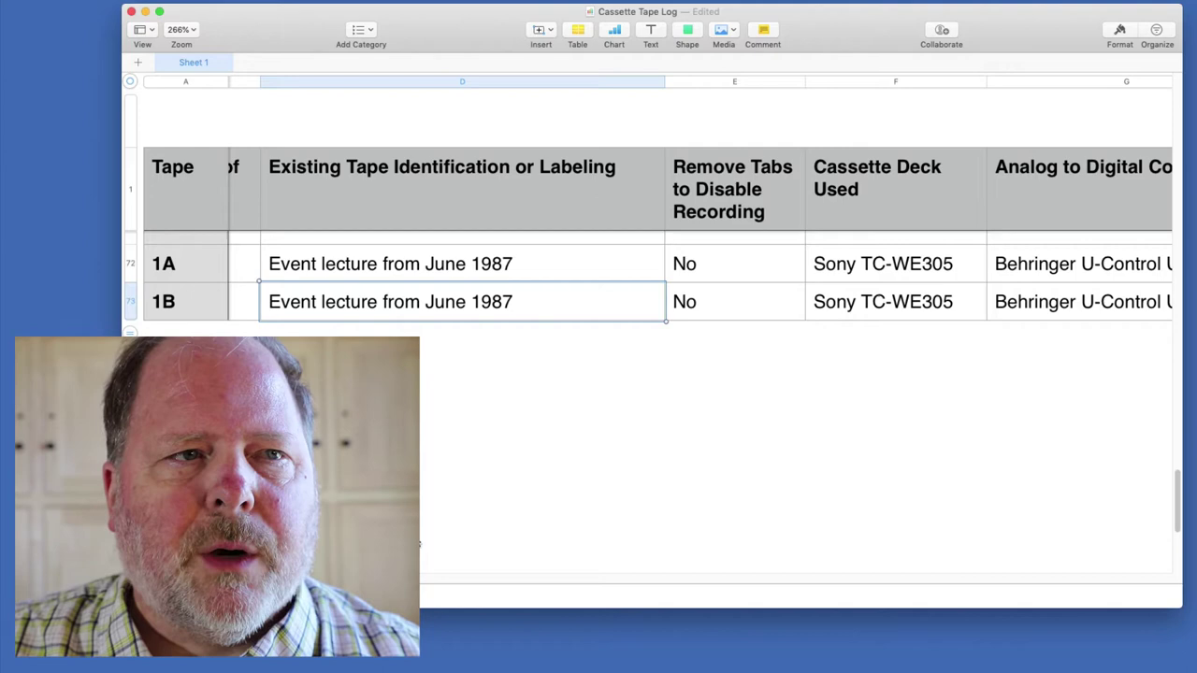
pyautogui.hscroll(1, 700, 200)
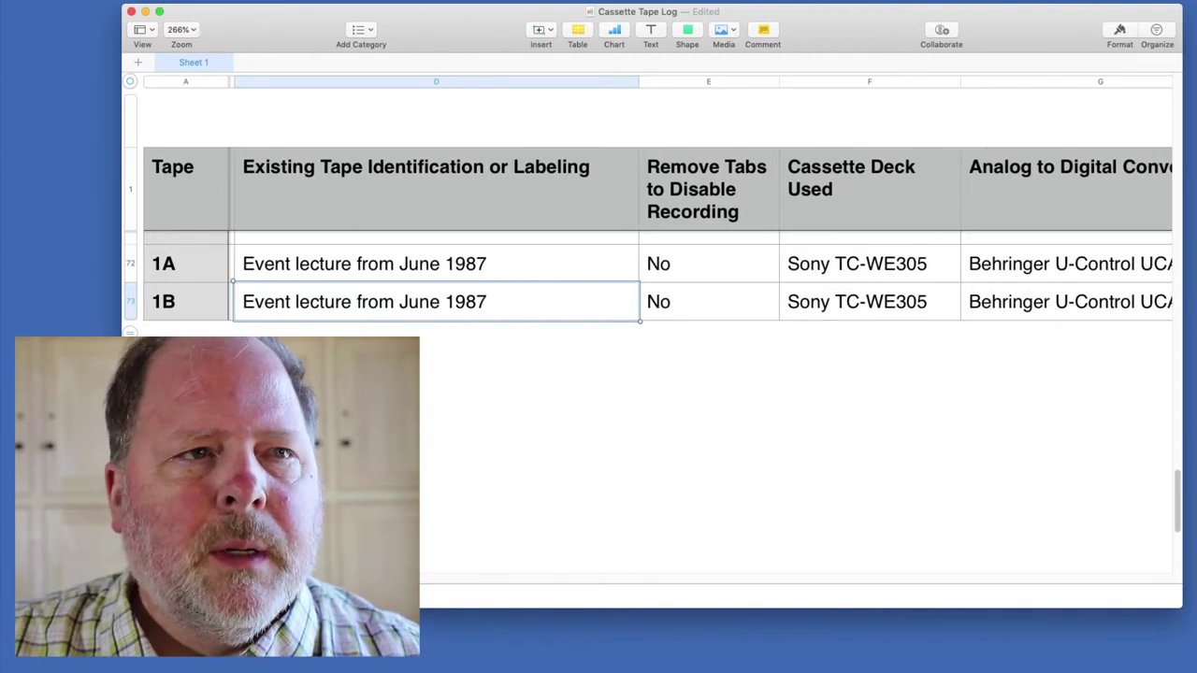
pyautogui.hscroll(7, 700, 200)
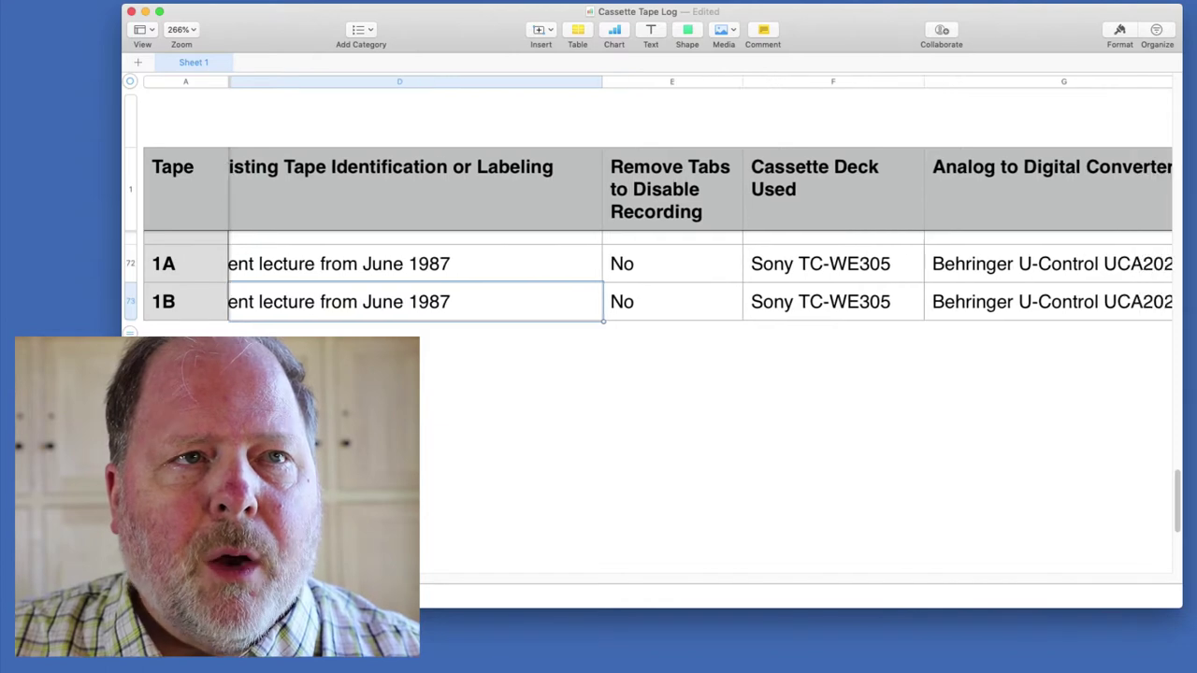
pyautogui.hscroll(2, 421, 585)
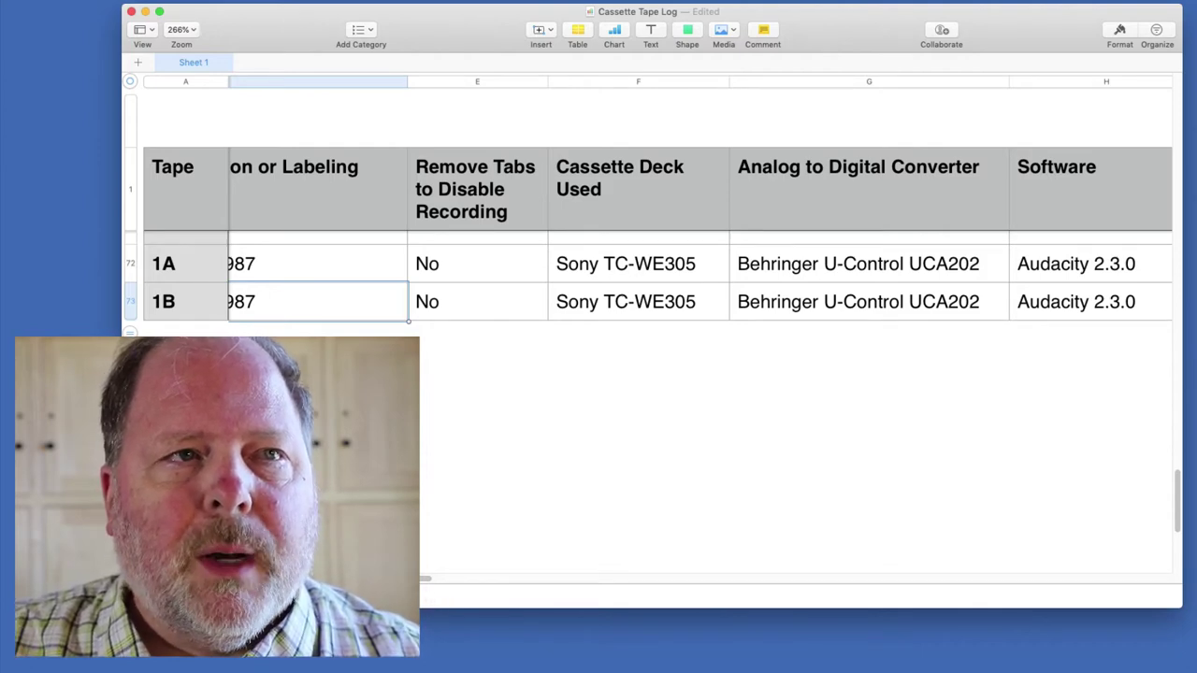
# Check the 1A and 1B Remove Tabs cells, then bring Recording Level, Label Tape and Tape Brand into view.
pyautogui.hscroll(3, 654, 234)
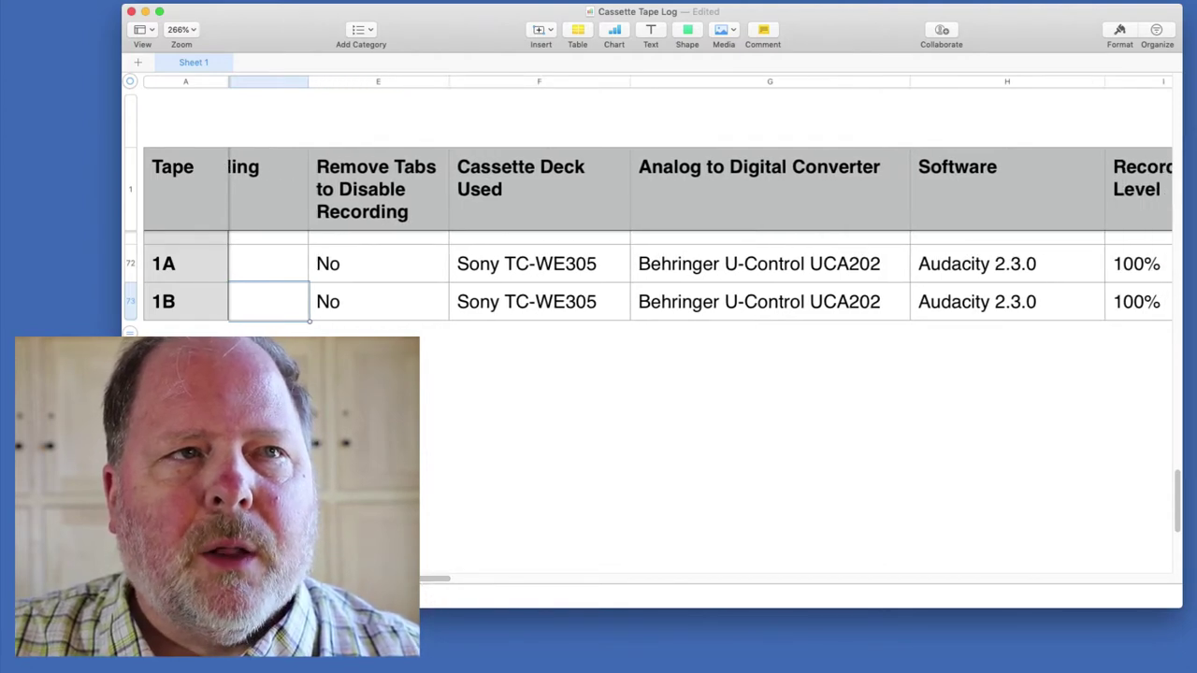
pyautogui.click(406, 262)
pyautogui.click(387, 306)
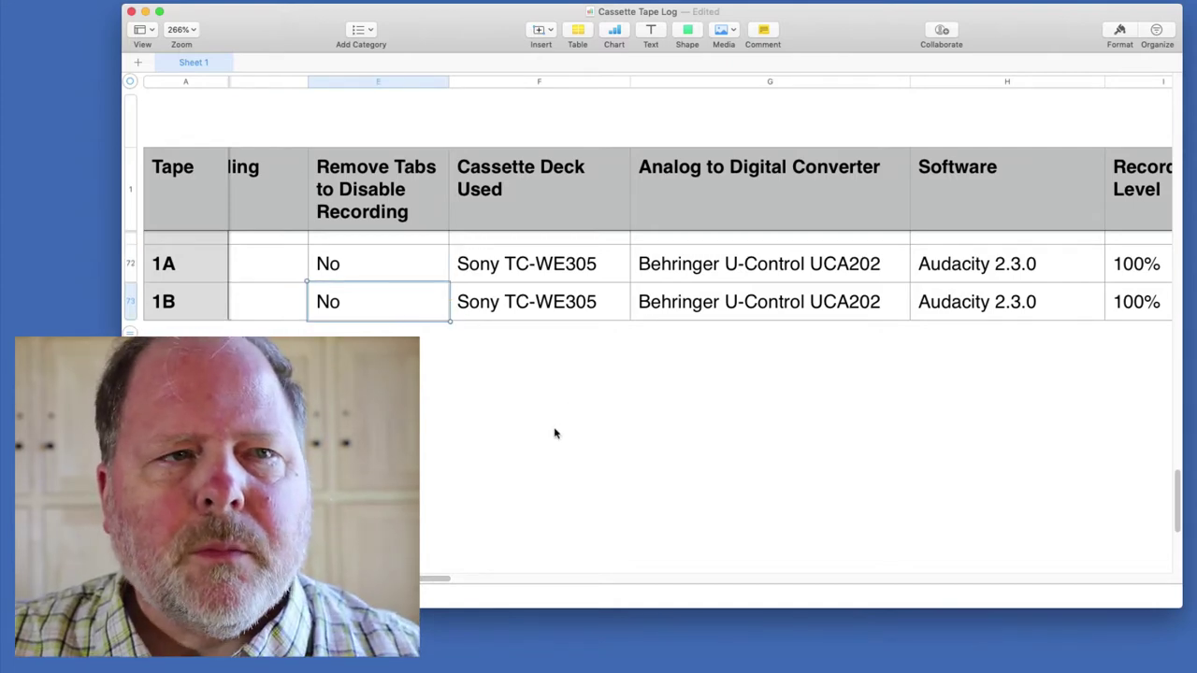
pyautogui.moveTo(428, 577); pyautogui.dragTo(469, 586)
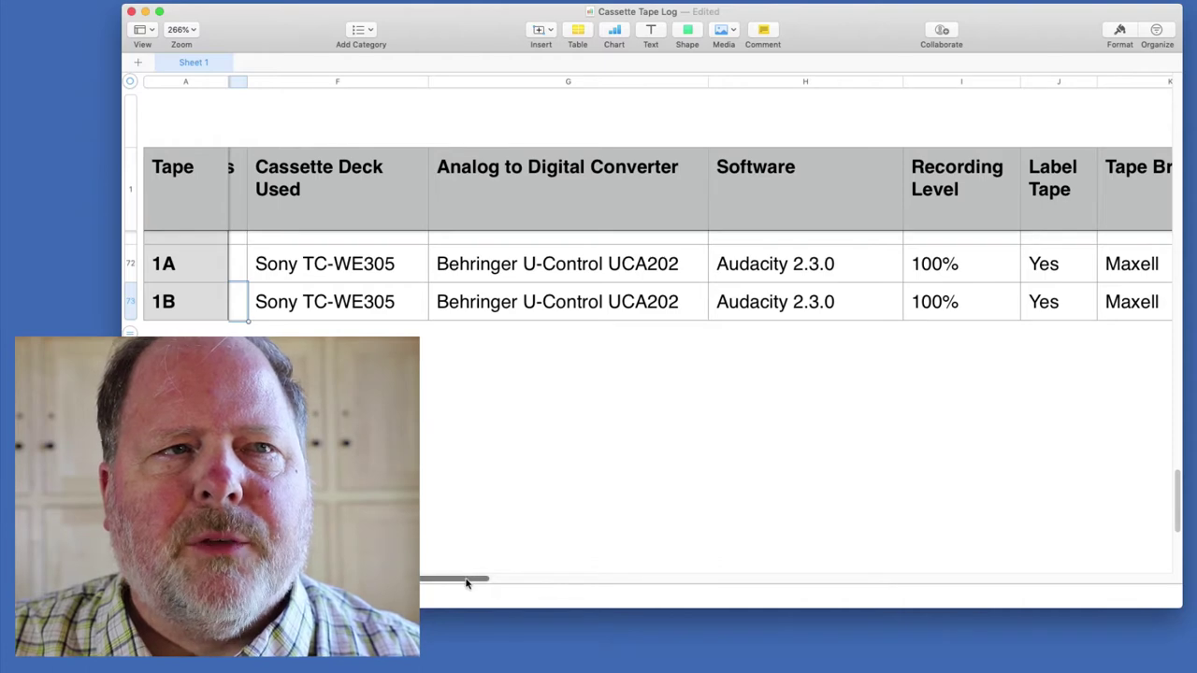
# Shift the view slightly right so the Tape Brand column reading Maxell shows fully.
pyautogui.moveTo(466, 582); pyautogui.dragTo(484, 583)
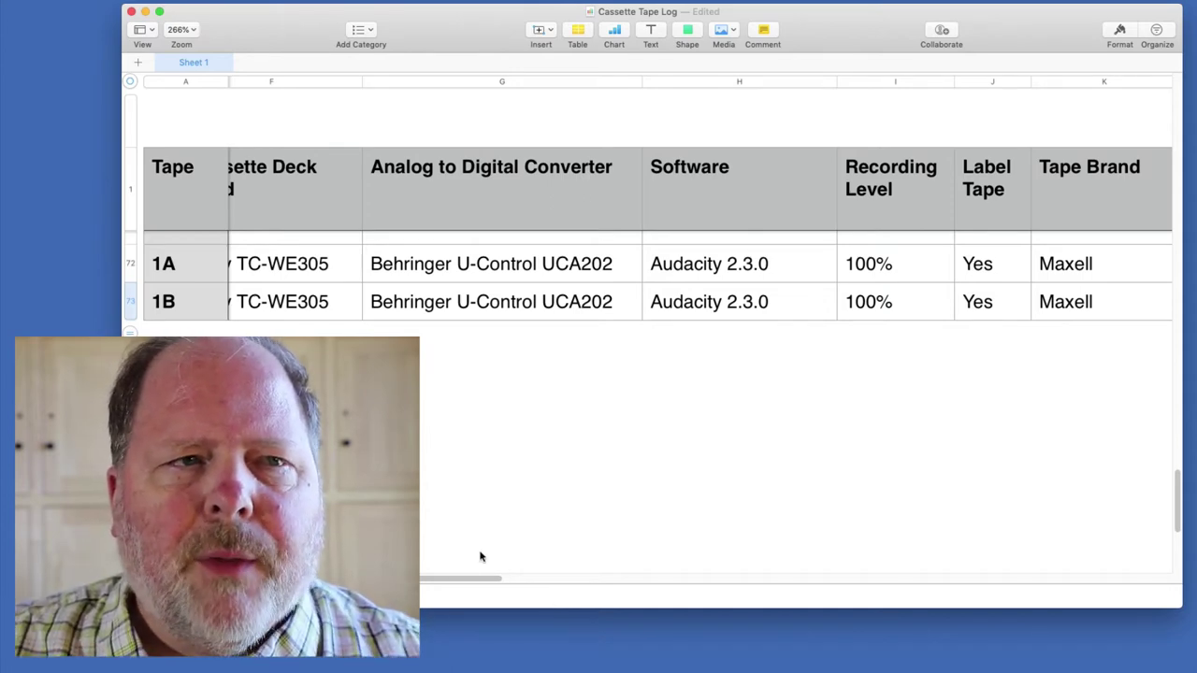
# Scroll right to show Tape Class XLII 90, IEC Type 2, High bias and 70 EQ.
pyautogui.moveTo(473, 585); pyautogui.dragTo(558, 593)
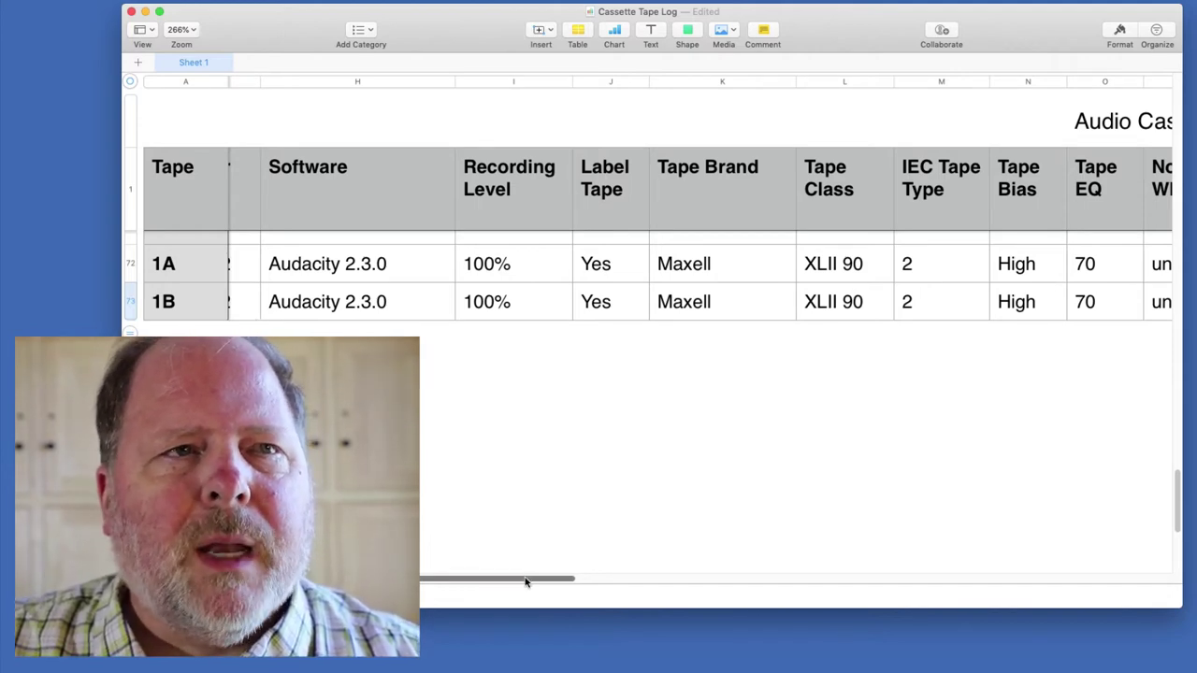
# Scroll right to the Noise Reduction Used When Recorded and Dolby on Playback columns.
pyautogui.moveTo(525, 581); pyautogui.dragTo(539, 583)
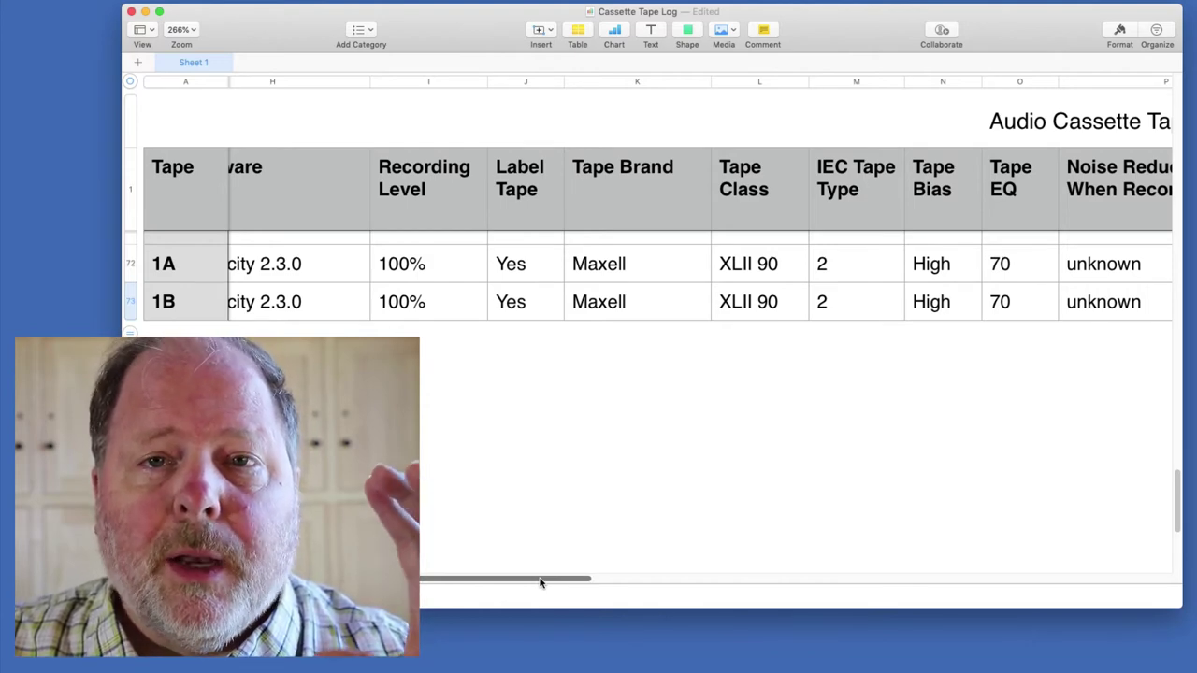
pyautogui.moveTo(540, 582); pyautogui.dragTo(590, 583)
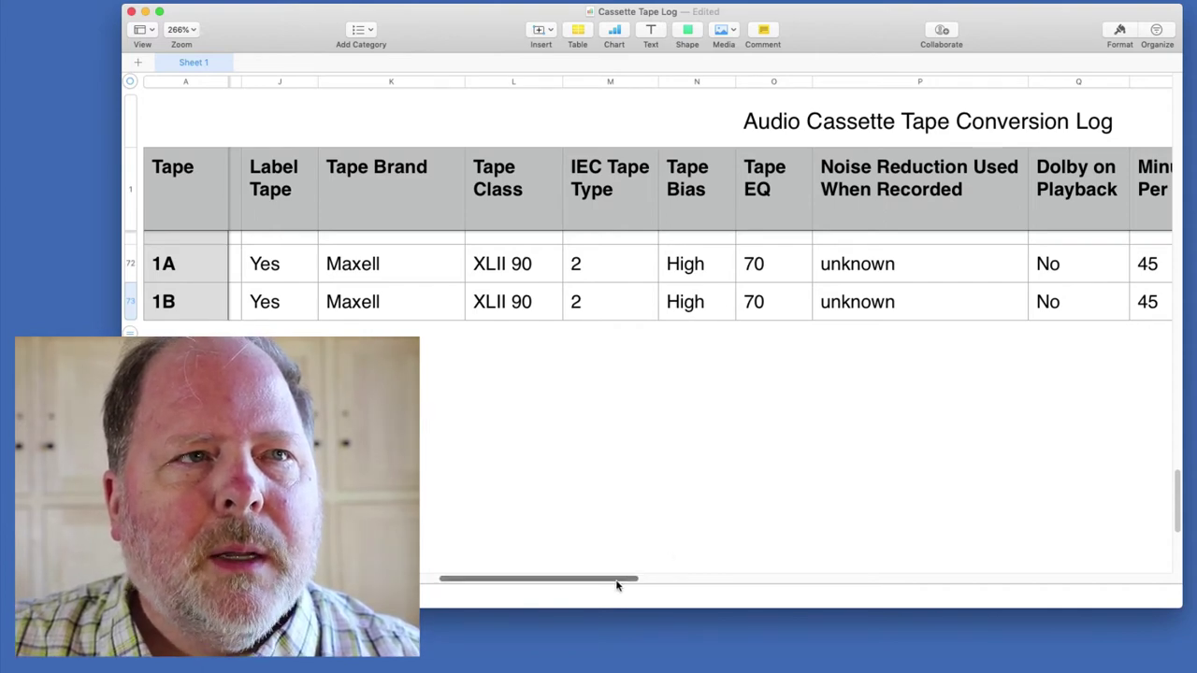
# Scroll slightly right to reveal Minutes Per Side, reading 45 for both tapes.
pyautogui.moveTo(617, 580); pyautogui.dragTo(633, 589)
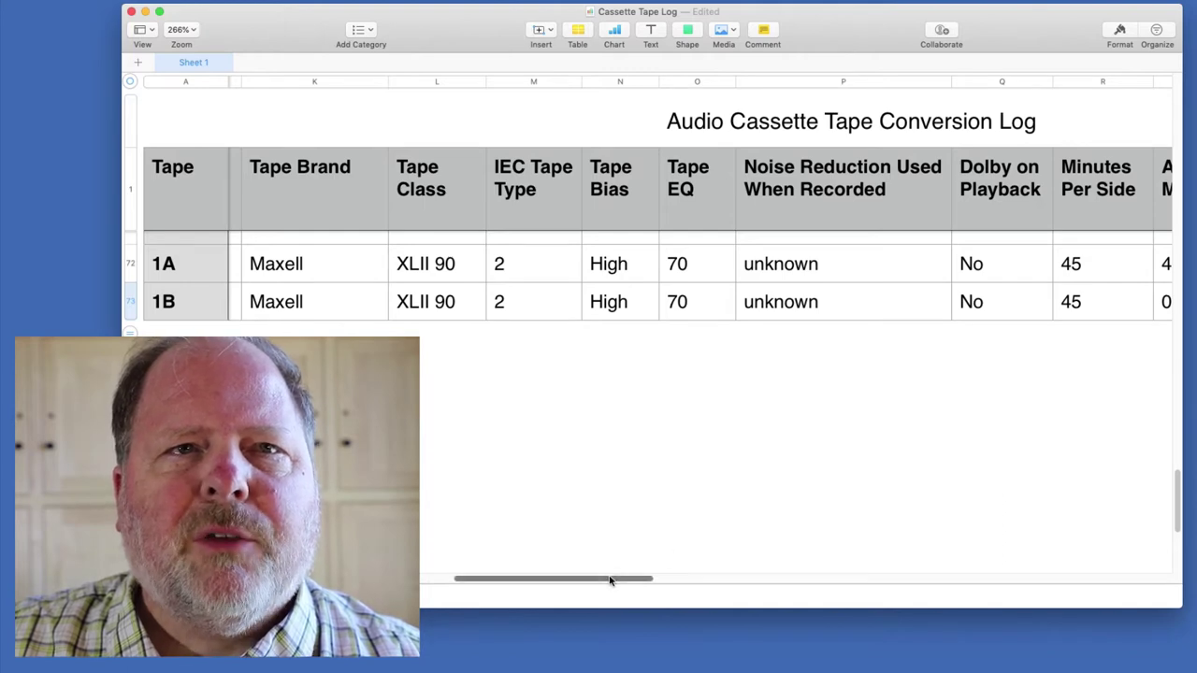
pyautogui.moveTo(610, 579); pyautogui.dragTo(632, 583)
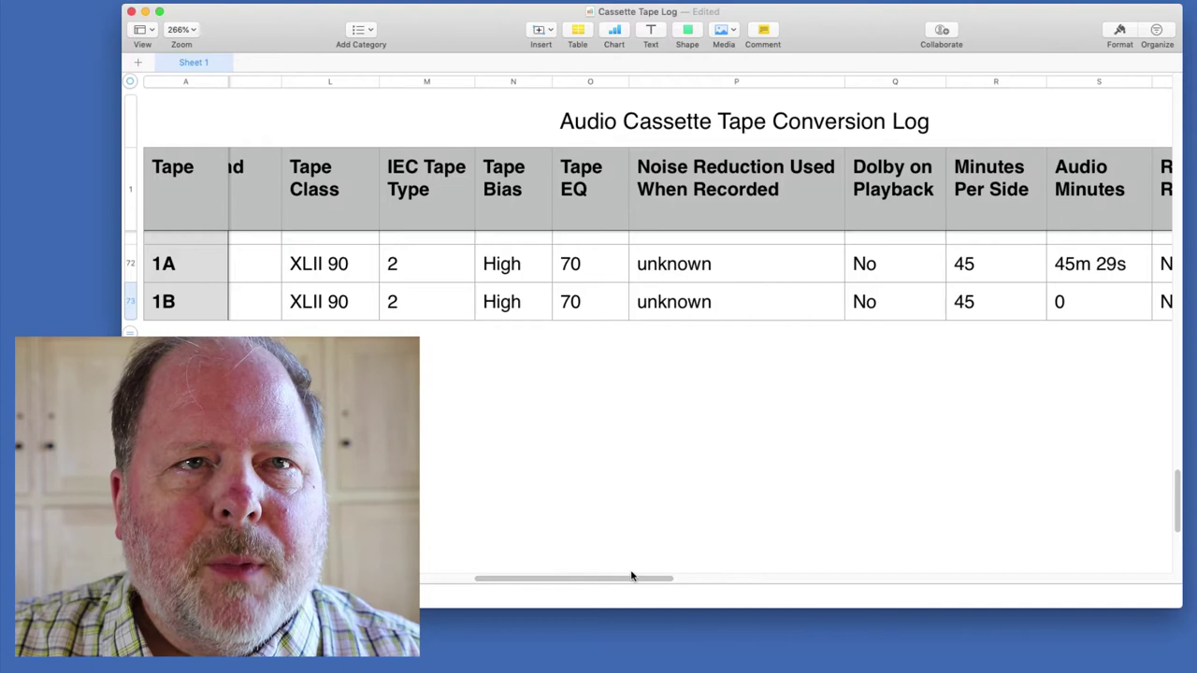
# Scroll right across the step columns from Repair Required through Normalize Volume.
pyautogui.moveTo(627, 581); pyautogui.dragTo(783, 589)
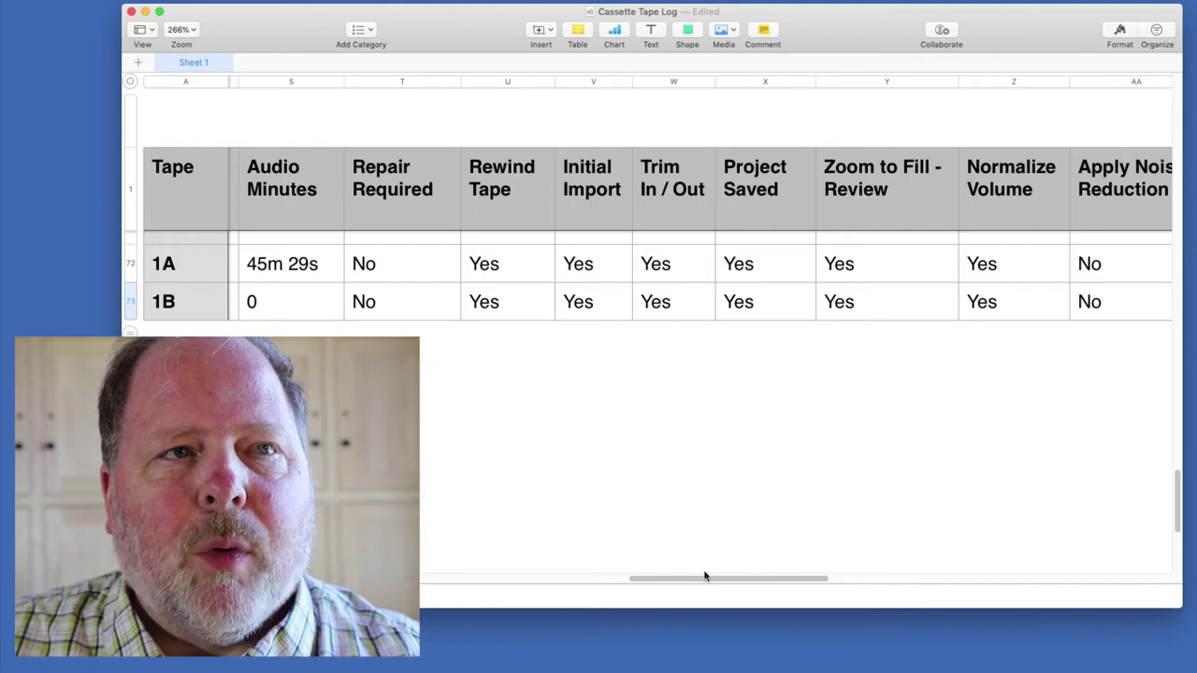
# Scroll right to Create MP3 (Yes for 1A, No for 1B) and the blank Burn to CD column.
pyautogui.moveTo(703, 581); pyautogui.dragTo(754, 589)
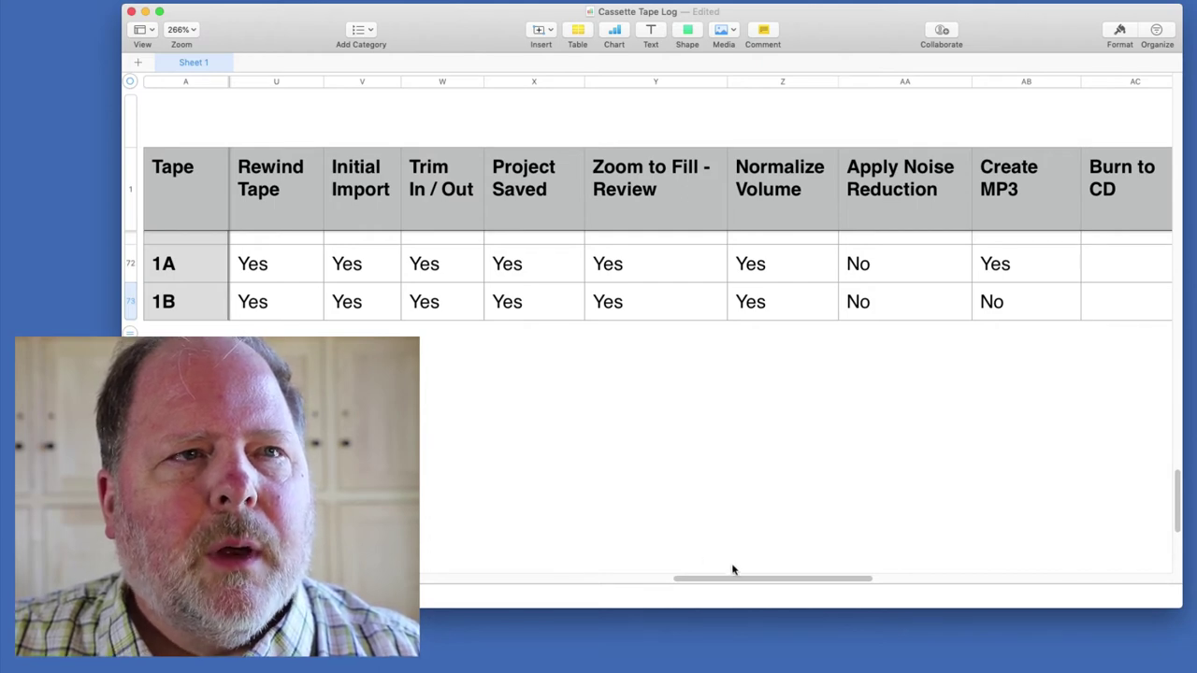
pyautogui.moveTo(734, 581); pyautogui.dragTo(739, 581)
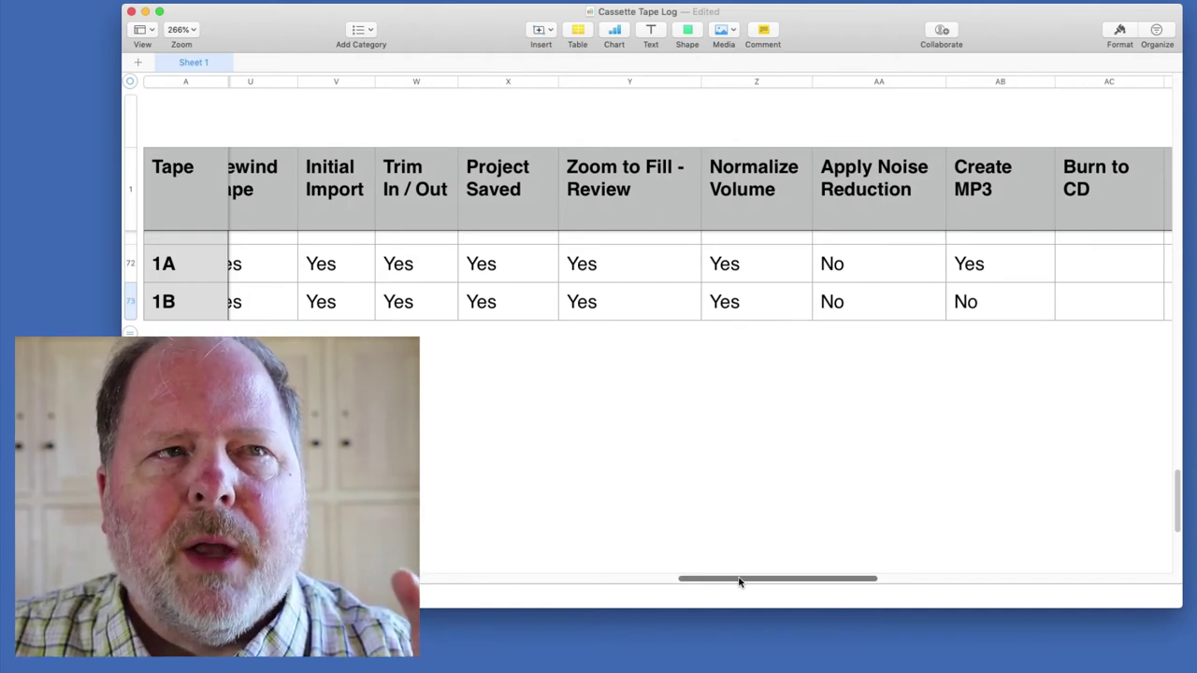
pyautogui.moveTo(738, 580); pyautogui.dragTo(738, 581)
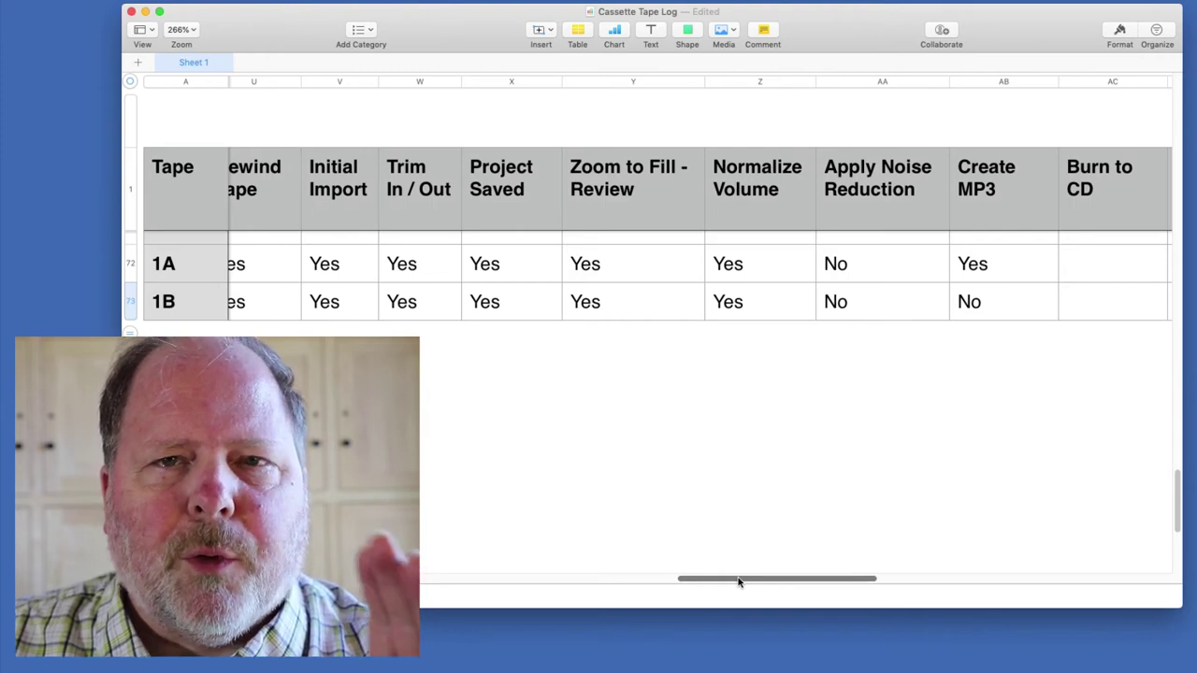
pyautogui.moveTo(738, 581); pyautogui.dragTo(781, 581)
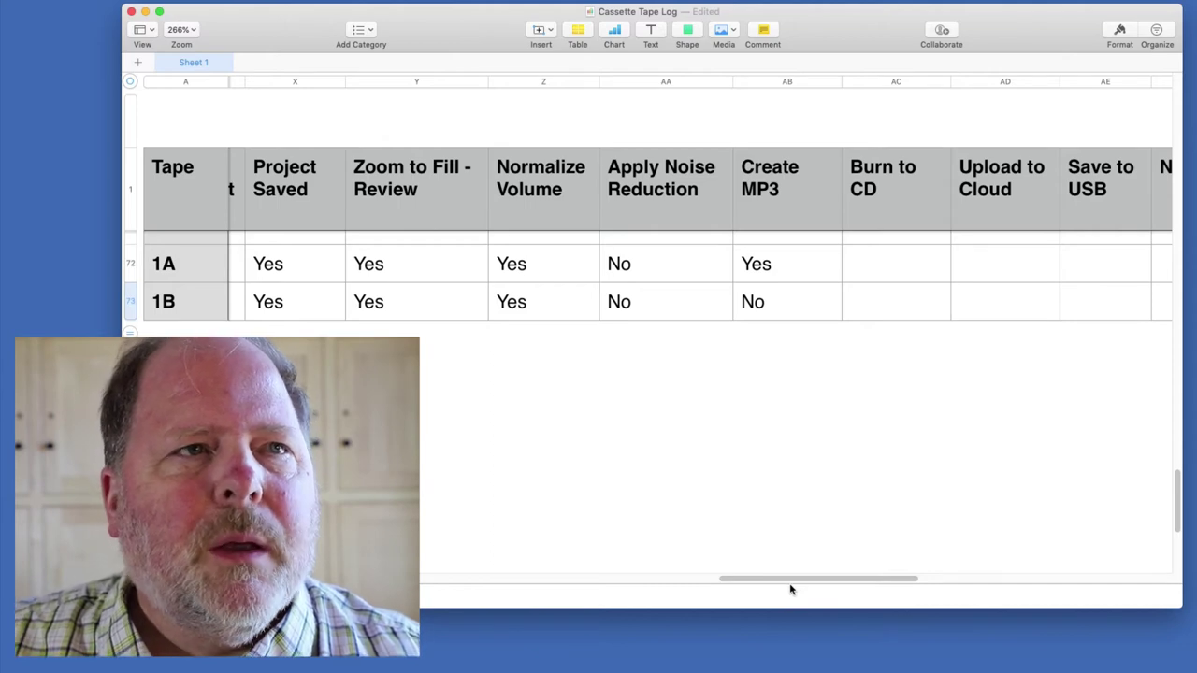
# Scroll the log right so the Burn to CD through Notes columns appear beside tapes 1A and 1B.
pyautogui.moveTo(796, 587); pyautogui.dragTo(821, 598)
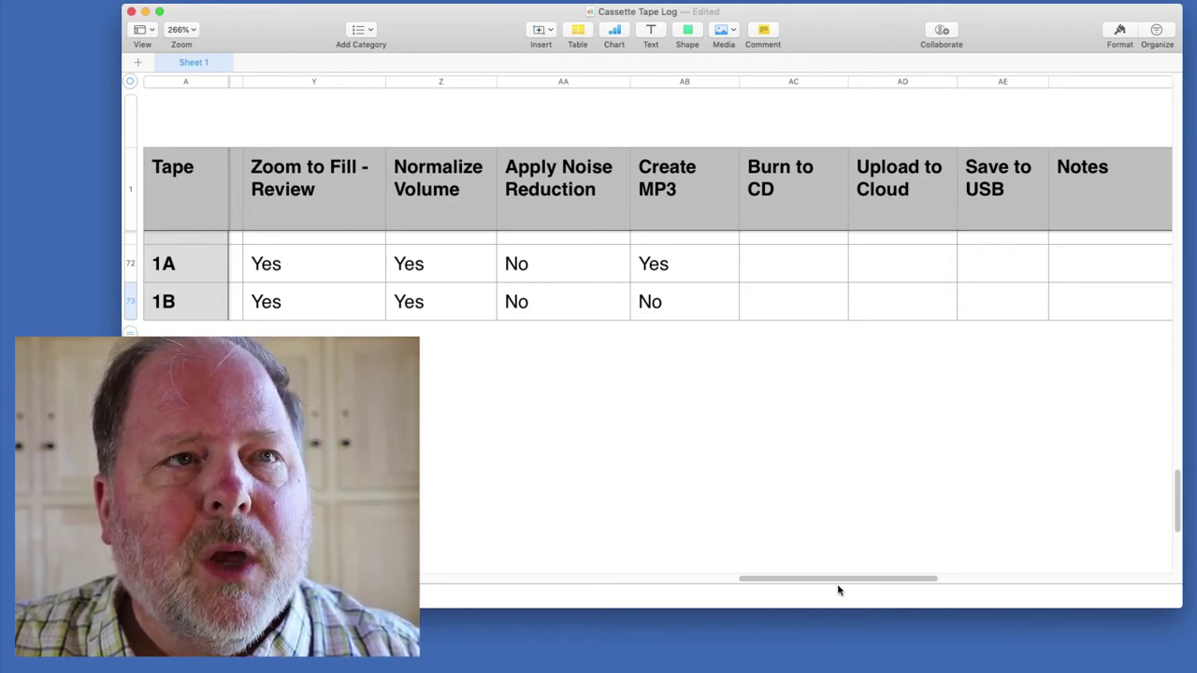
# Scroll one column further right, hiding Zoom to Fill - Review so Normalize Volume leads.
pyautogui.moveTo(838, 579); pyautogui.dragTo(868, 595)
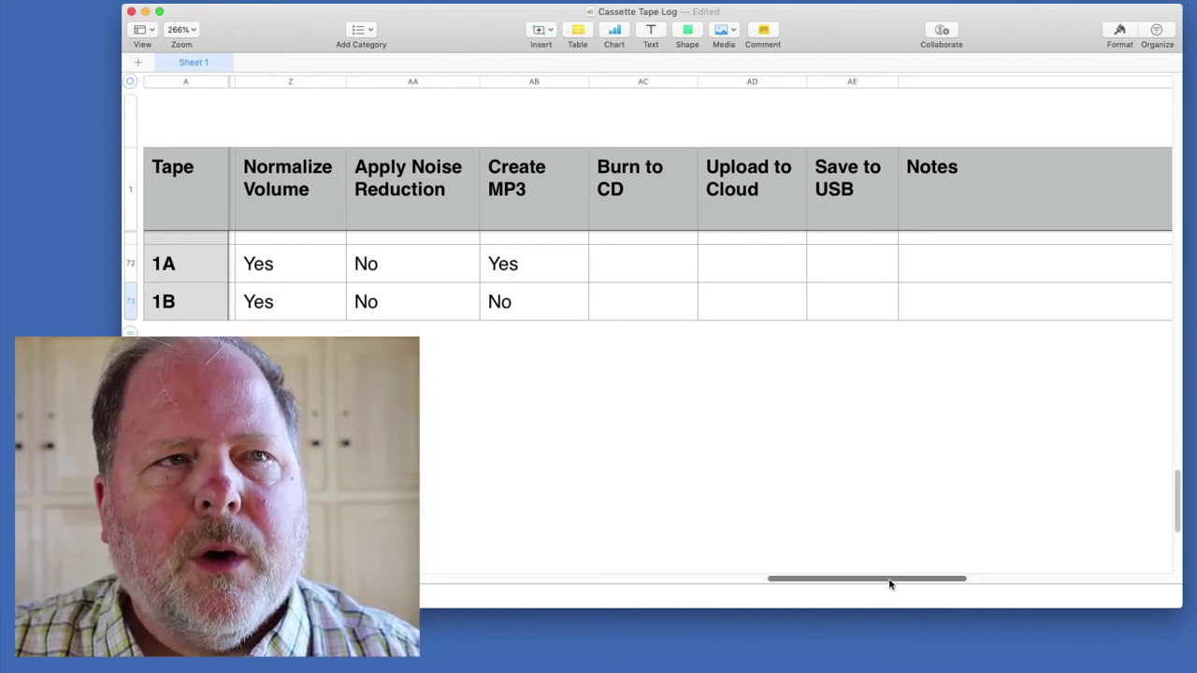
# Scroll right past Normalize Volume so Apply Noise Reduction becomes the first visible column.
pyautogui.moveTo(889, 584); pyautogui.dragTo(907, 593)
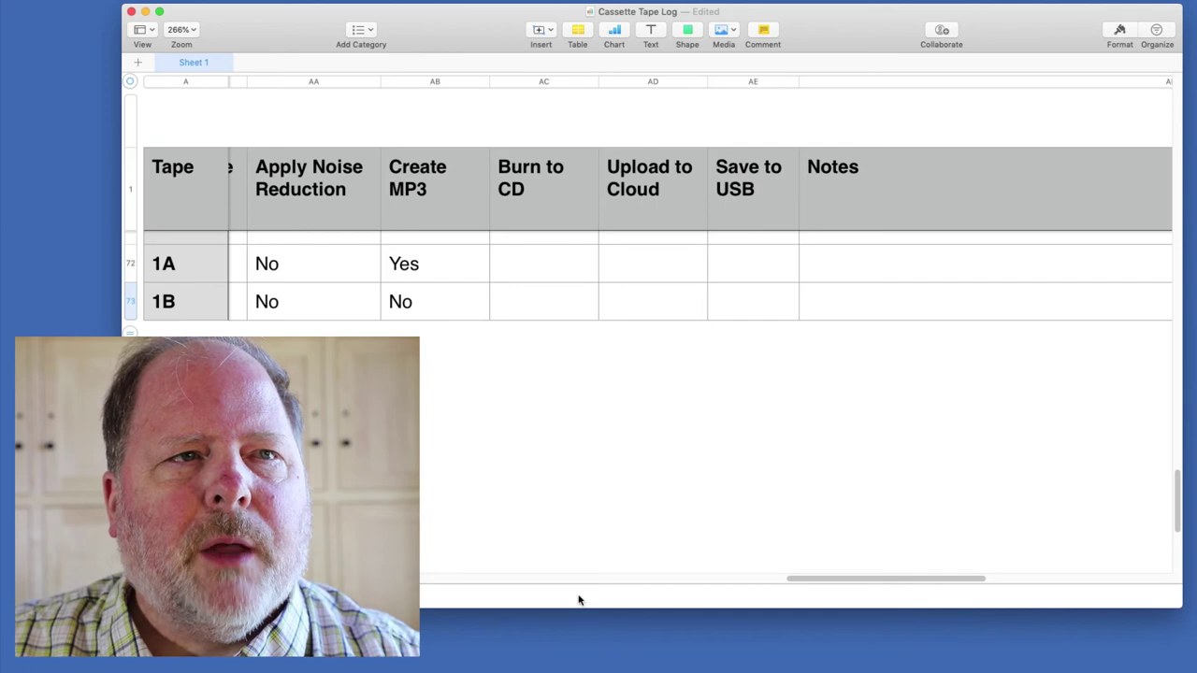
pyautogui.click(427, 312)
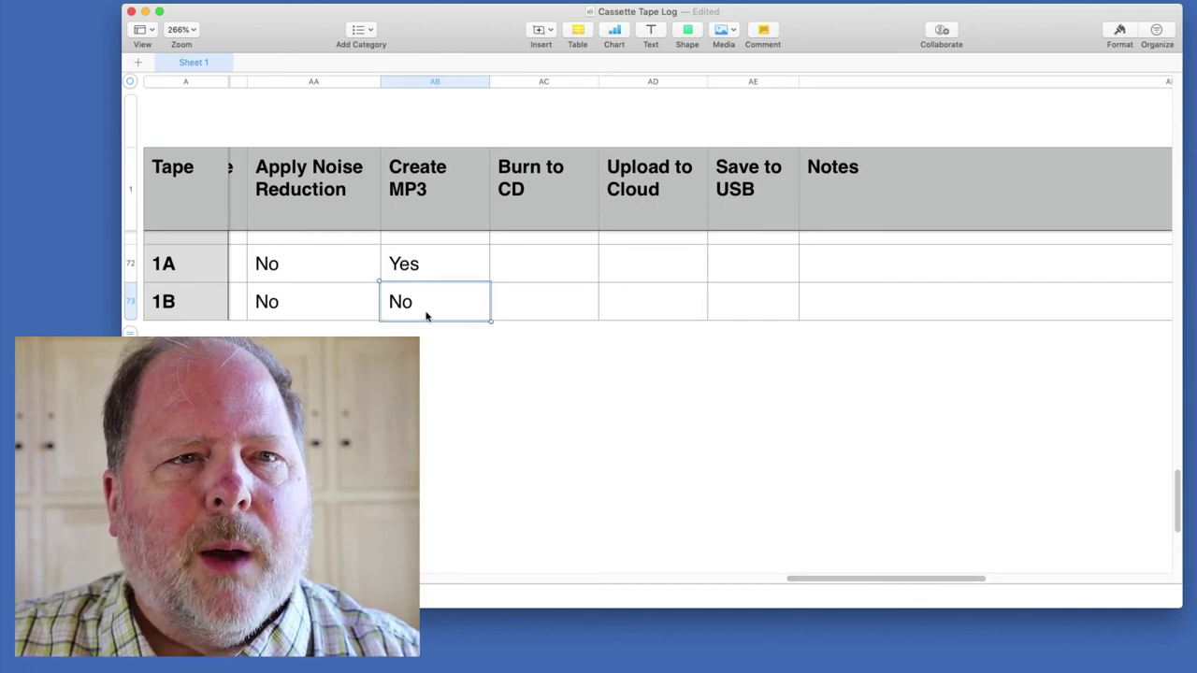
pyautogui.moveTo(826, 580); pyautogui.dragTo(827, 614)
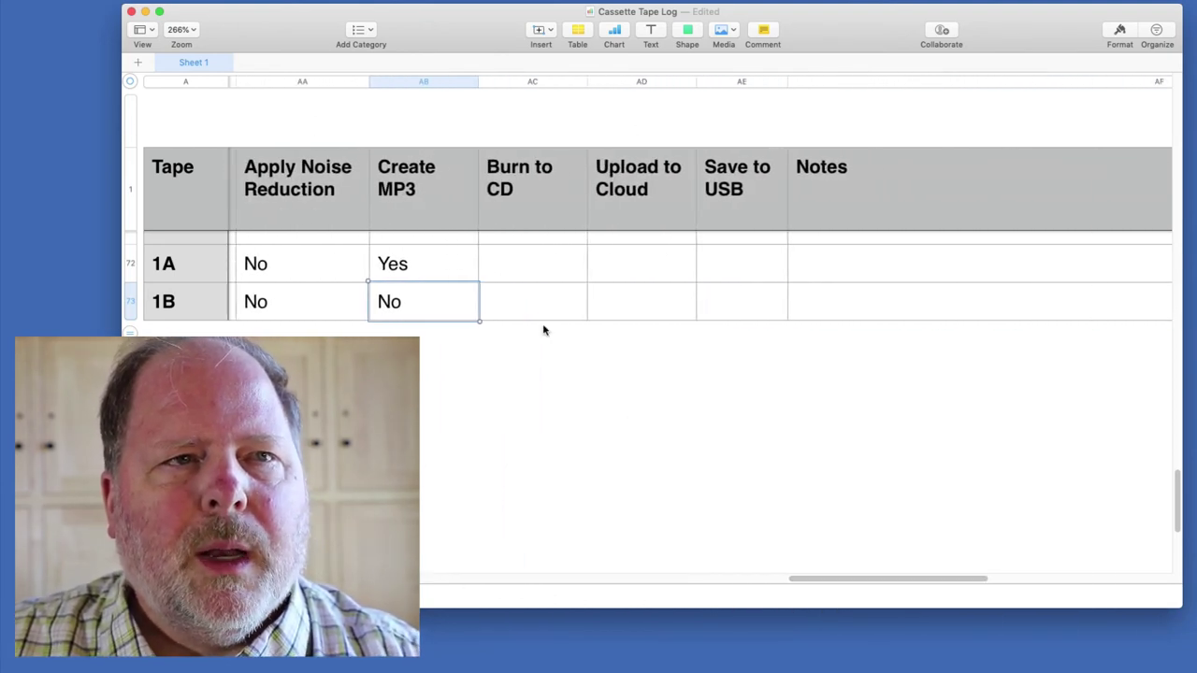
pyautogui.click(483, 312)
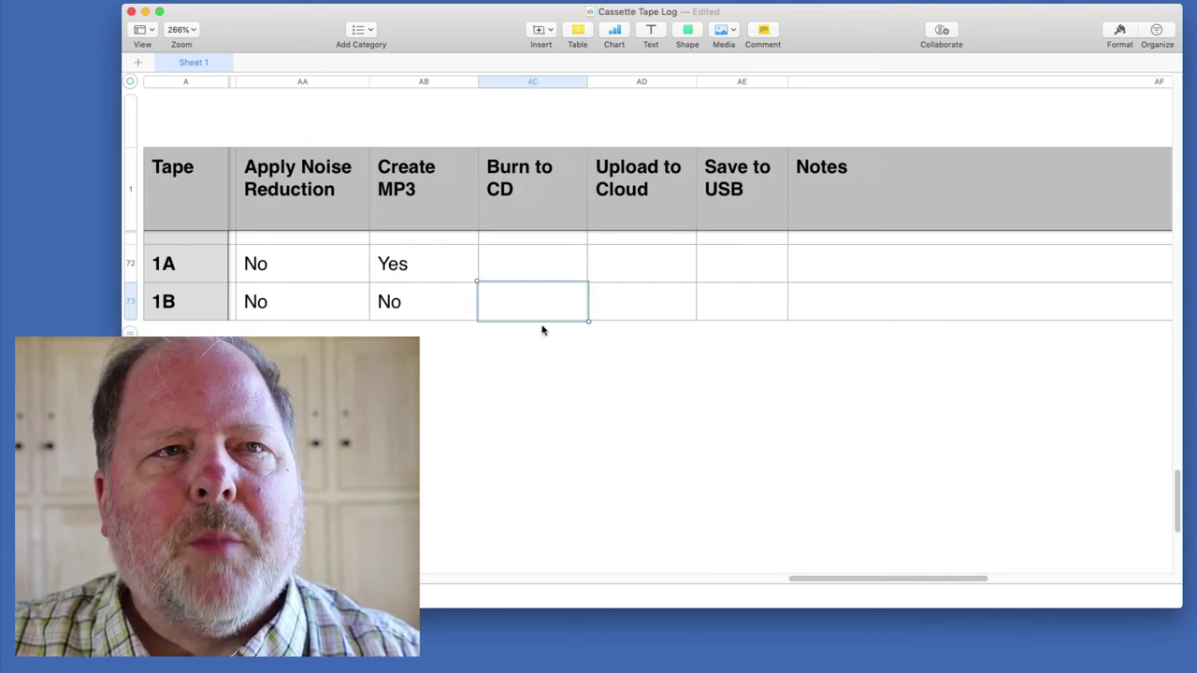
pyautogui.click(545, 280)
pyautogui.click(537, 308)
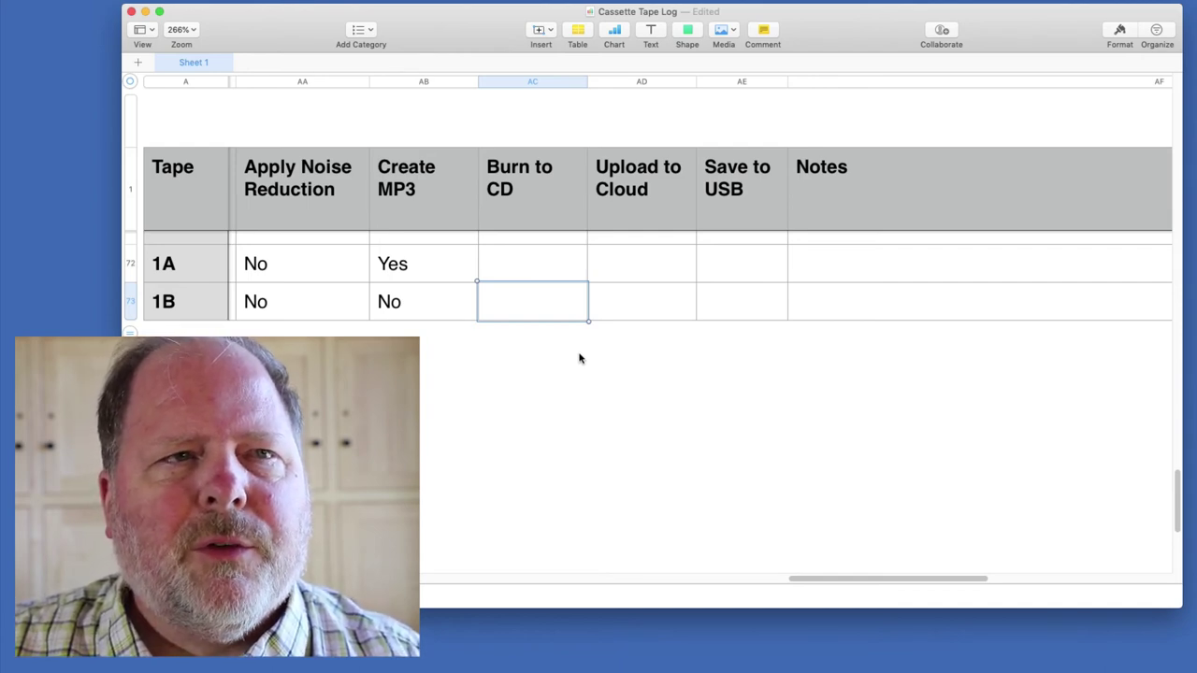
pyautogui.click(529, 264)
pyautogui.click(598, 279)
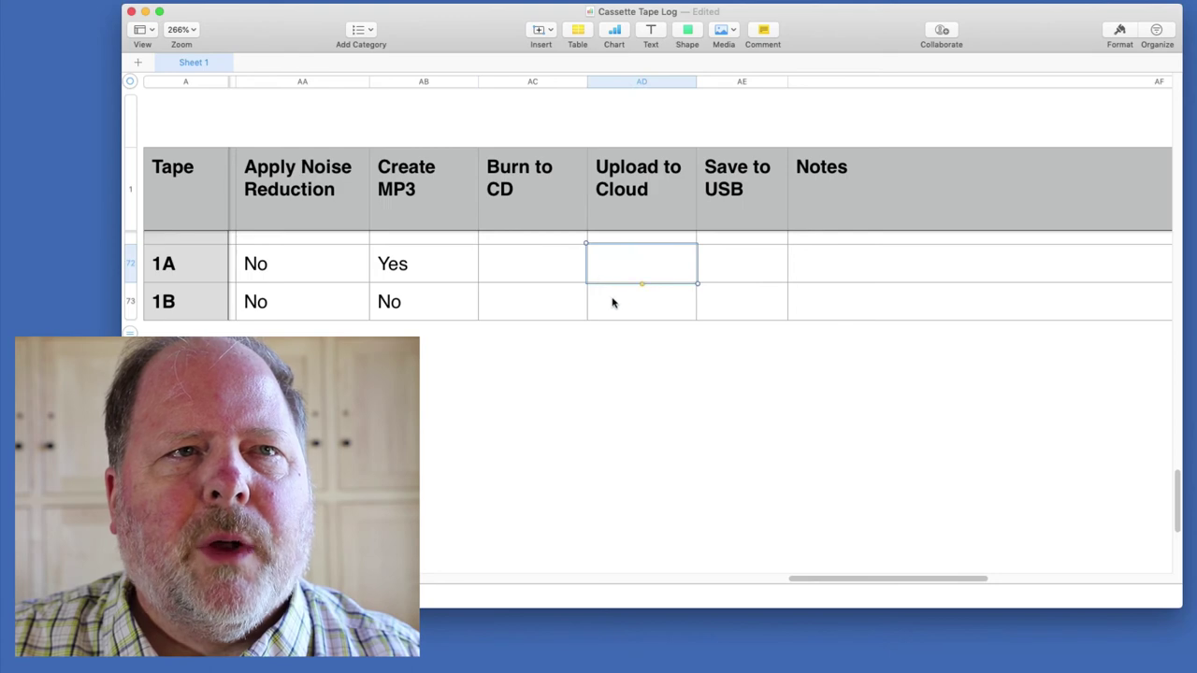
pyautogui.click(628, 315)
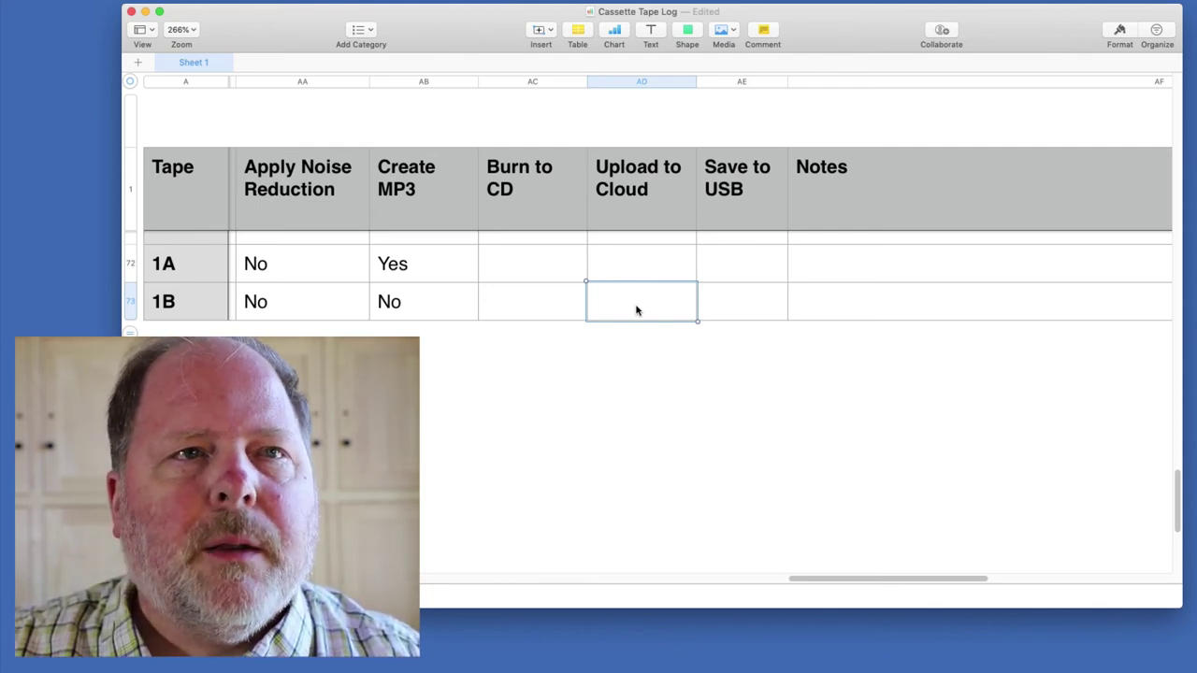
pyautogui.click(736, 315)
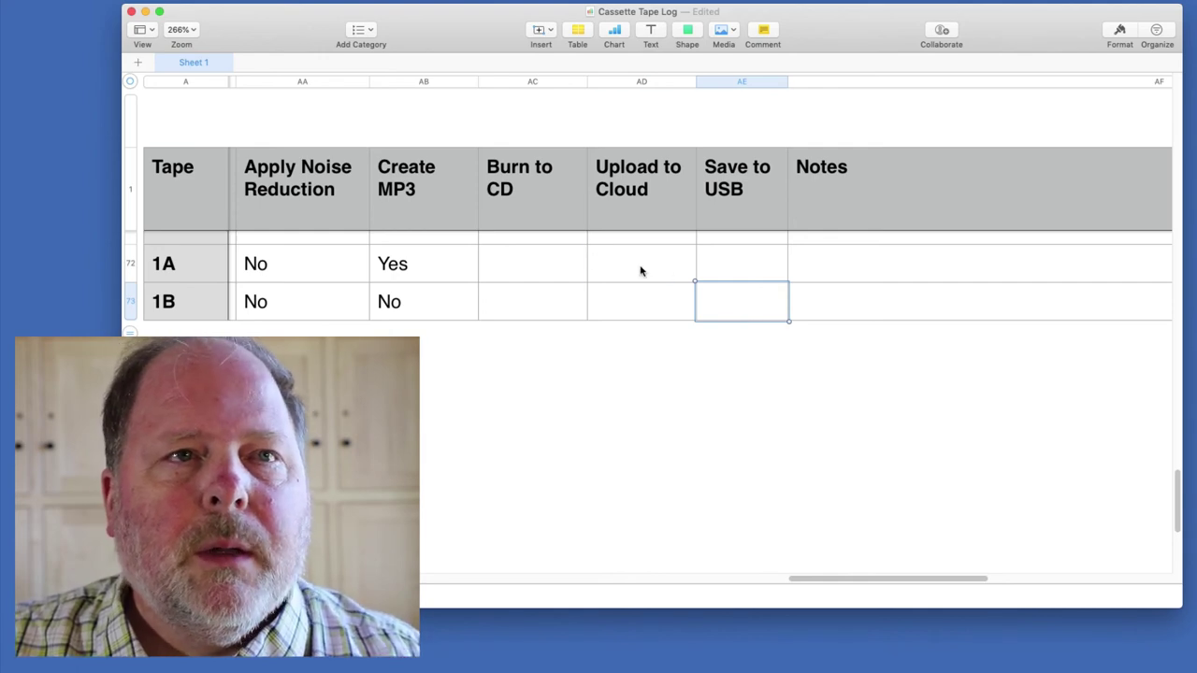
pyautogui.click(641, 269)
pyautogui.click(736, 272)
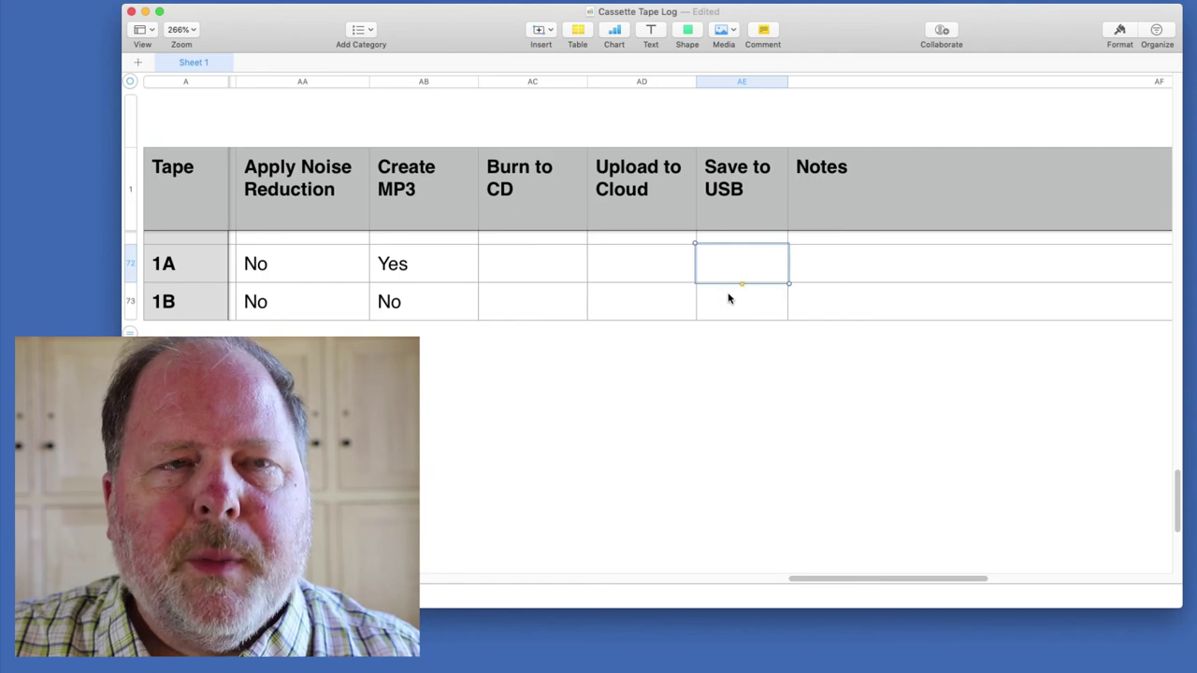
pyautogui.click(730, 301)
pyautogui.click(734, 273)
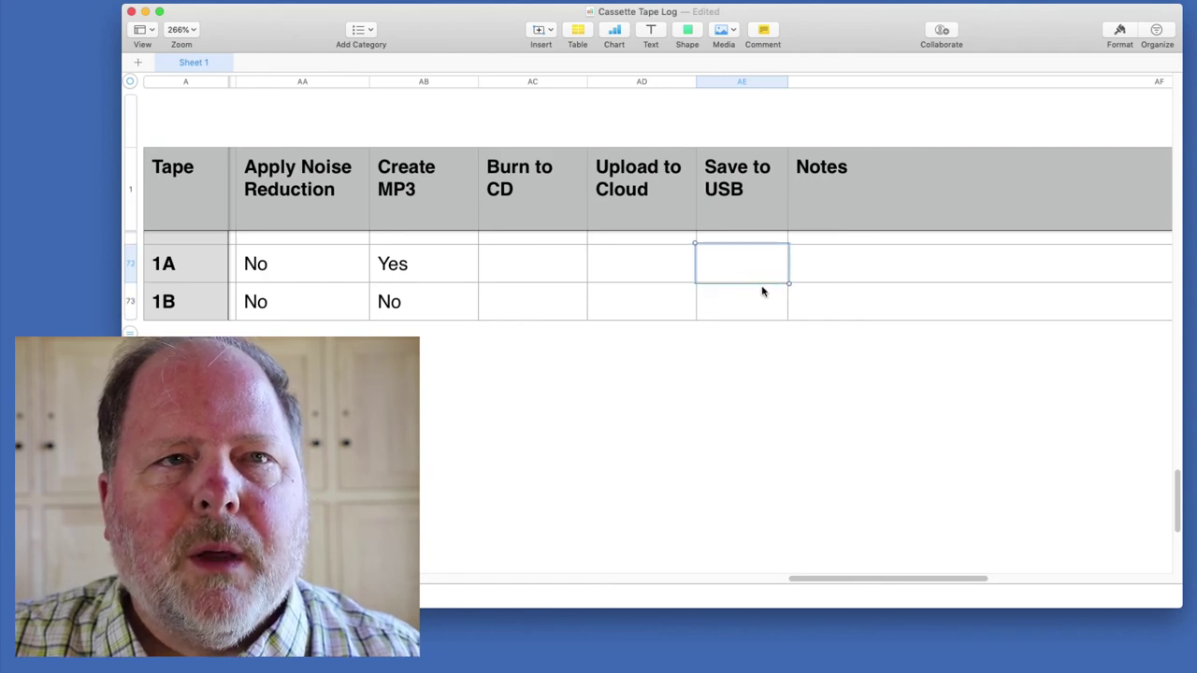
pyautogui.click(748, 306)
pyautogui.click(856, 275)
pyautogui.click(852, 296)
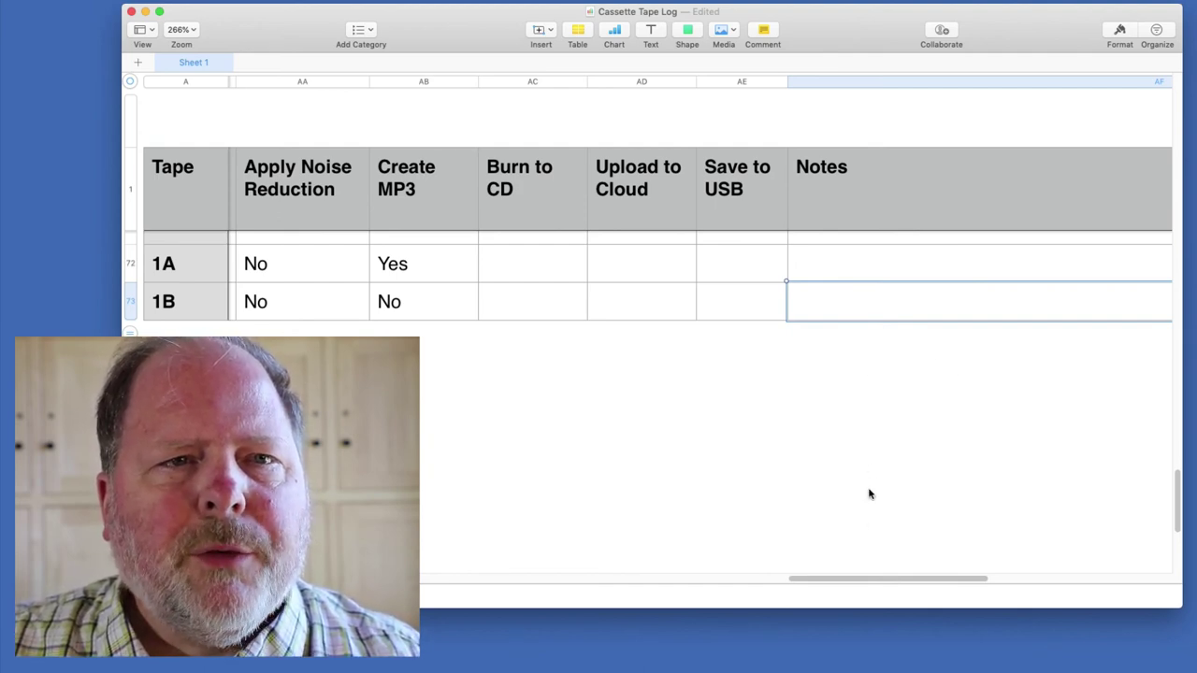
pyautogui.moveTo(876, 577)
pyautogui.mouseDown()
pyautogui.moveTo(970, 587)
pyautogui.moveTo(902, 573)
pyautogui.mouseUp()
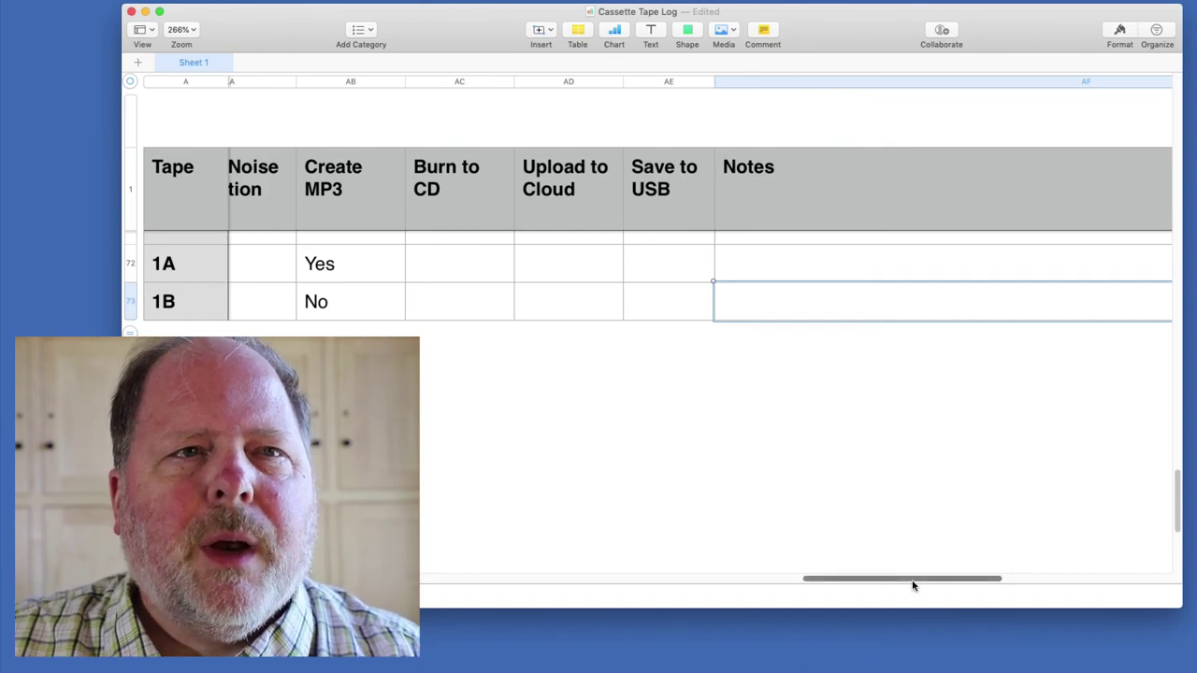
pyautogui.moveTo(913, 585); pyautogui.dragTo(435, 486)
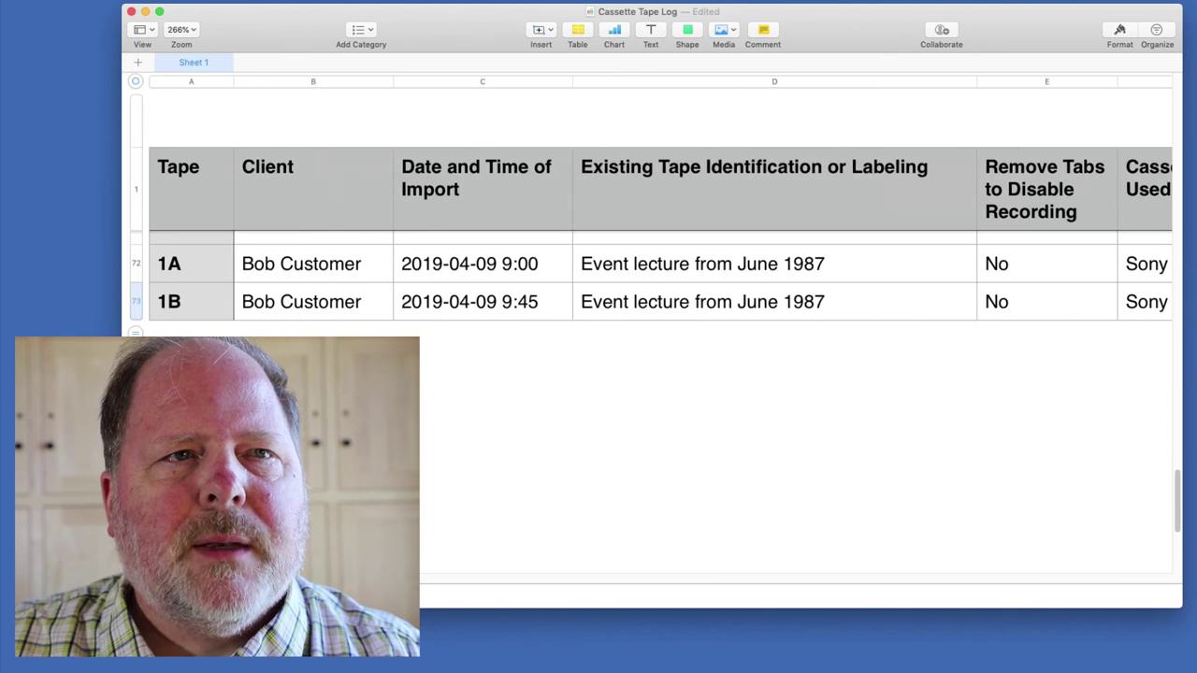